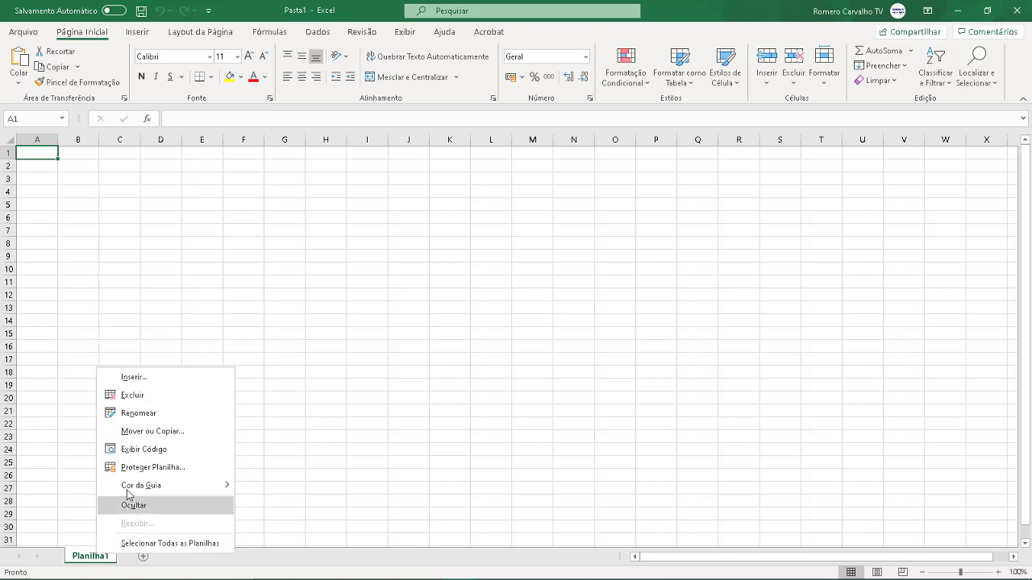
Step: Insert a new sheet based on the Gerenciamento Anual.xlsx template, previewing the Diario and Mensal templates as well
{"action": "left_click", "coordinate": [162, 380]}
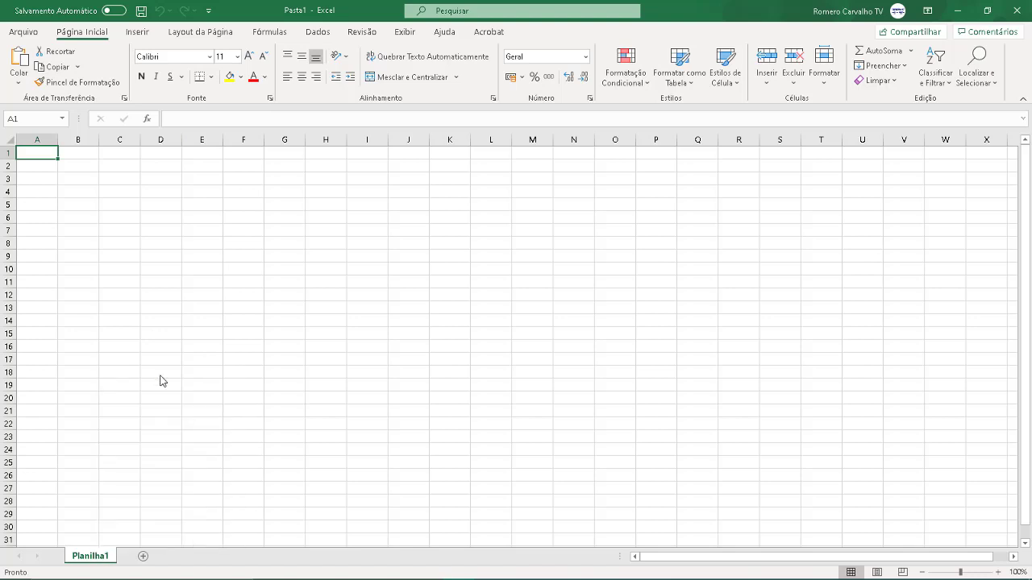
{"action": "left_click", "coordinate": [95, 371]}
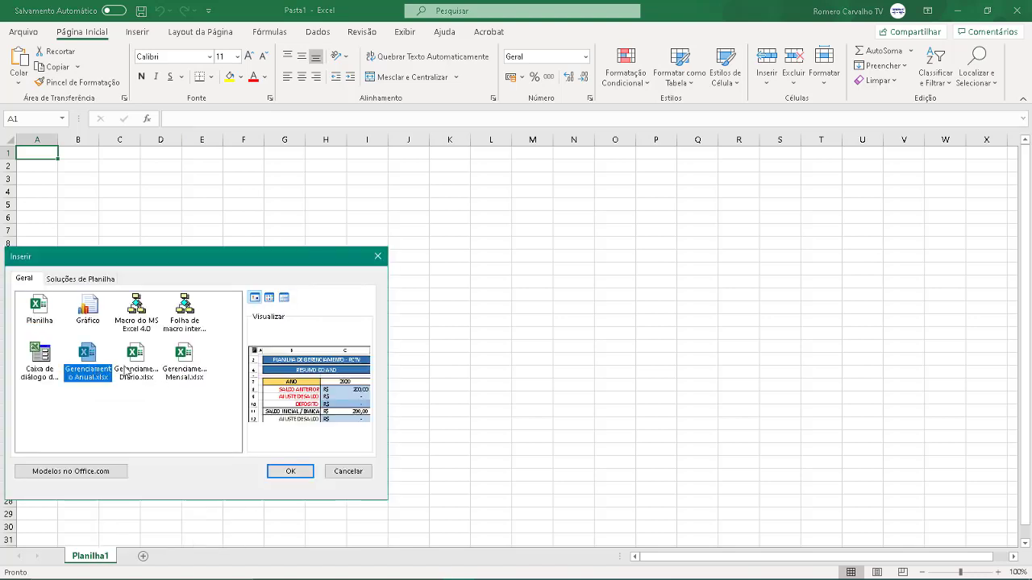
{"action": "left_click", "coordinate": [127, 371]}
{"action": "left_click", "coordinate": [182, 371]}
{"action": "left_click", "coordinate": [130, 376]}
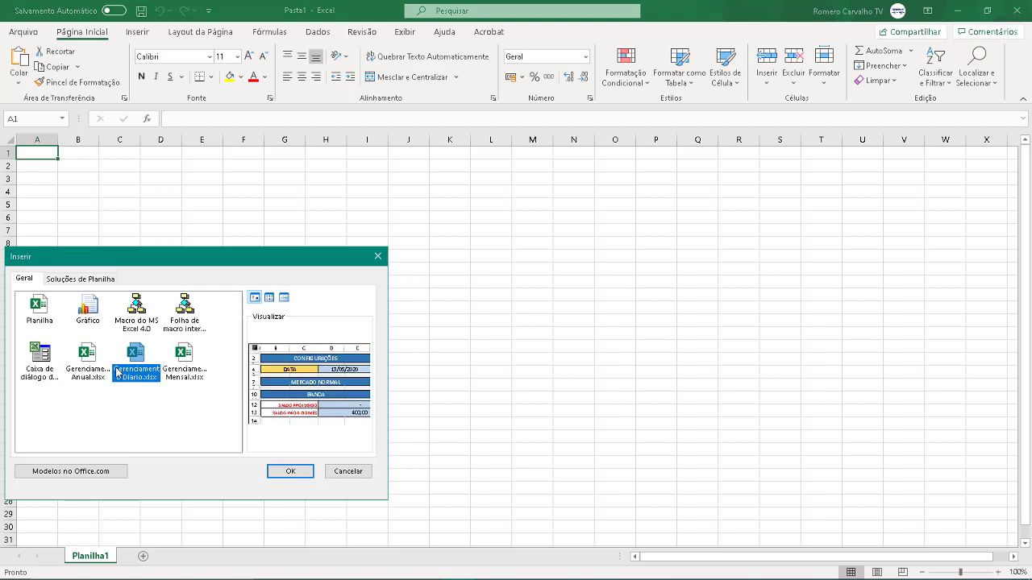
{"action": "left_click", "coordinate": [99, 372]}
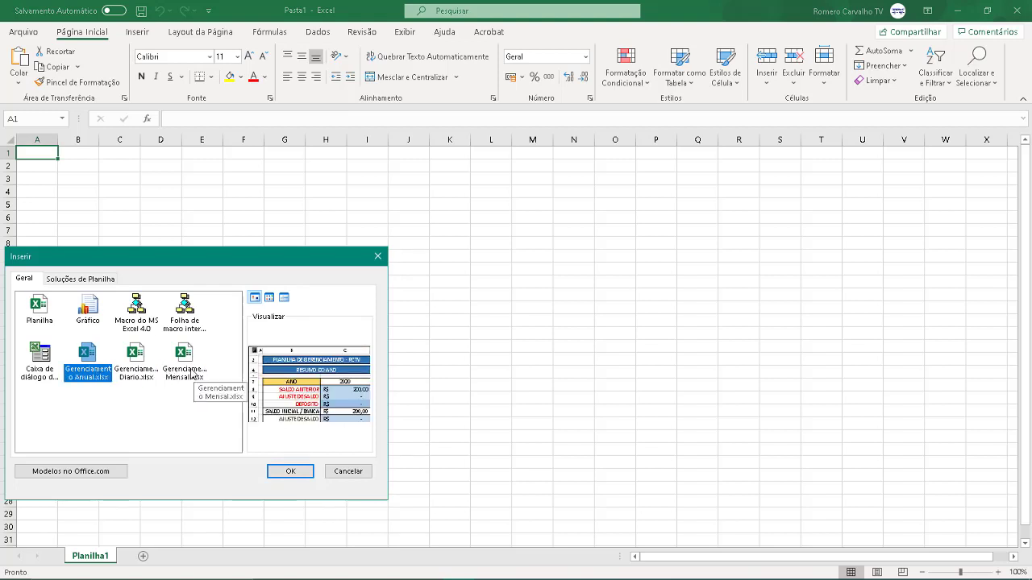
{"action": "left_click", "coordinate": [196, 373]}
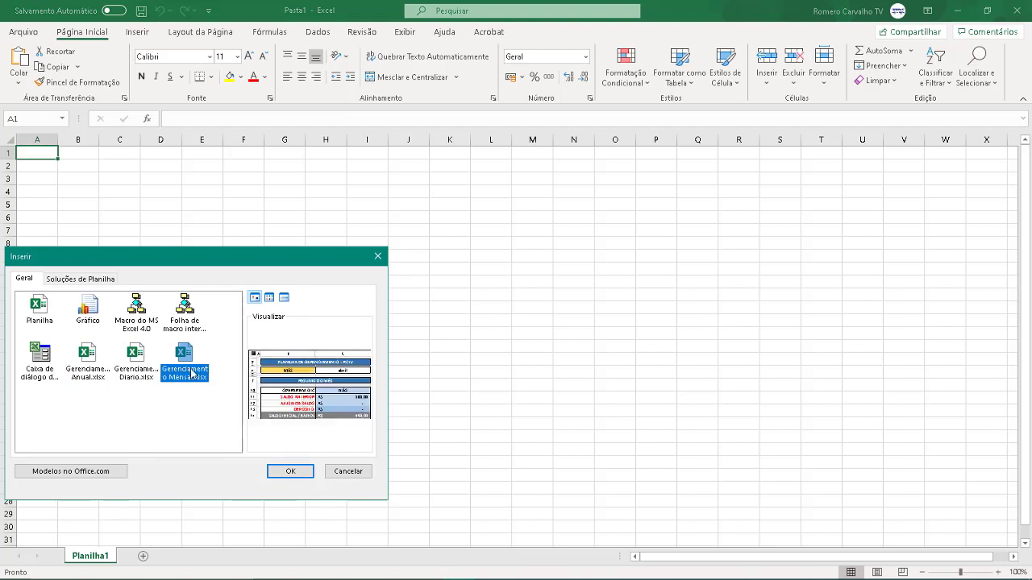
{"action": "left_click", "coordinate": [127, 373]}
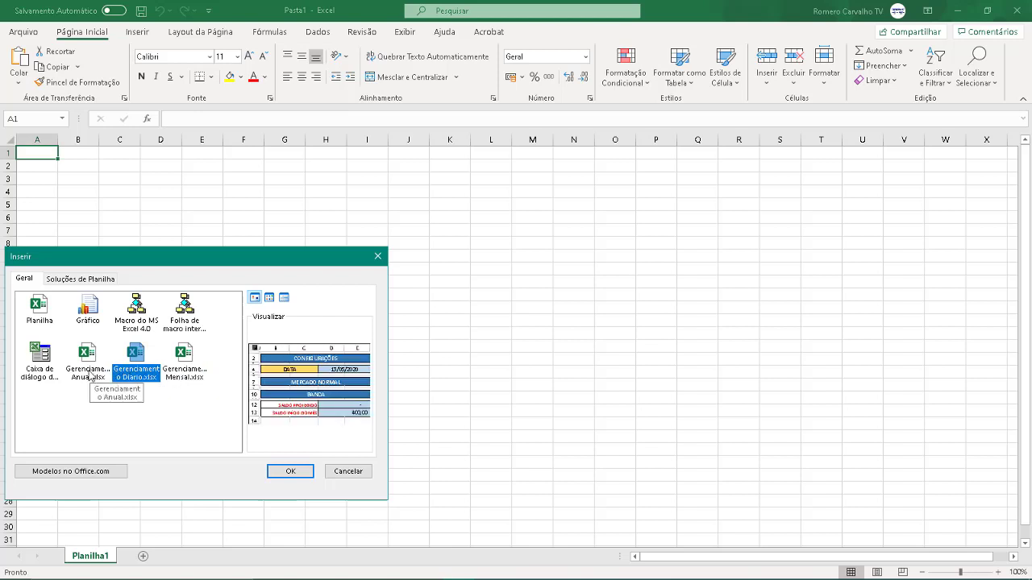
{"action": "left_click", "coordinate": [93, 377]}
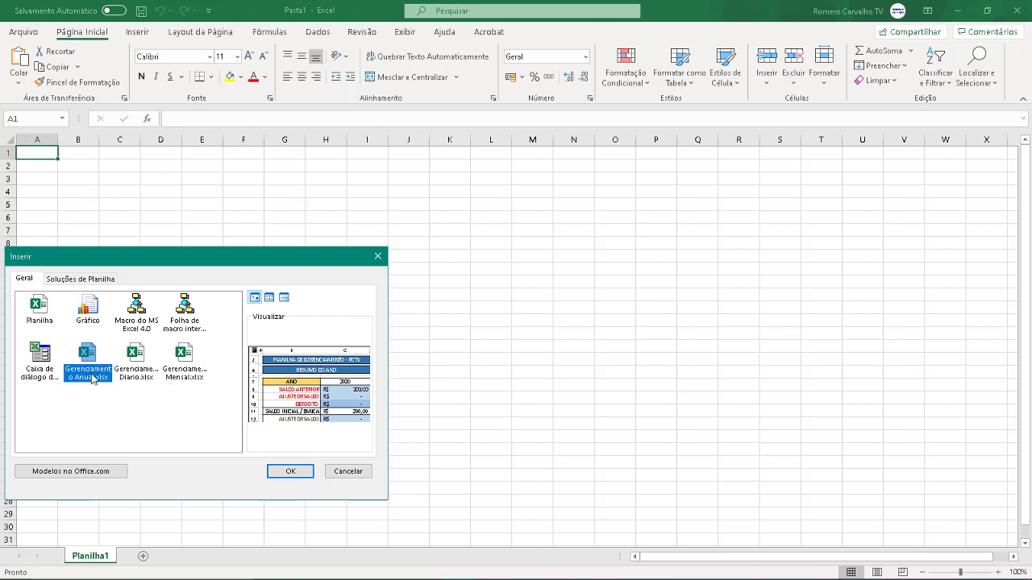
{"action": "double_click", "coordinate": [89, 377]}
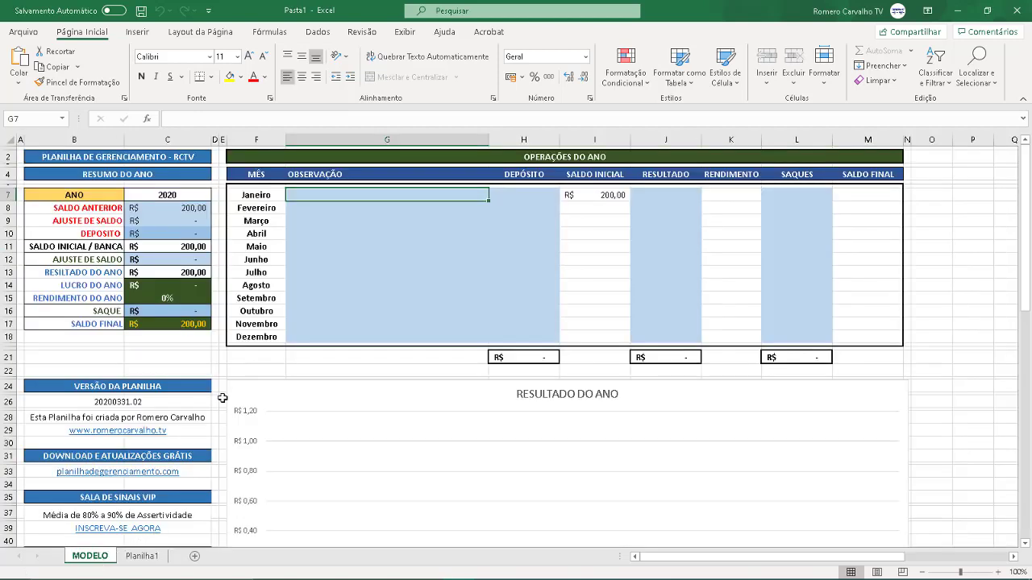
Step: Rename the inserted MODELO sheet as 2020 and delete the blank sheet beside it
{"action": "double_click", "coordinate": [102, 558]}
{"action": "type", "text": "2"}
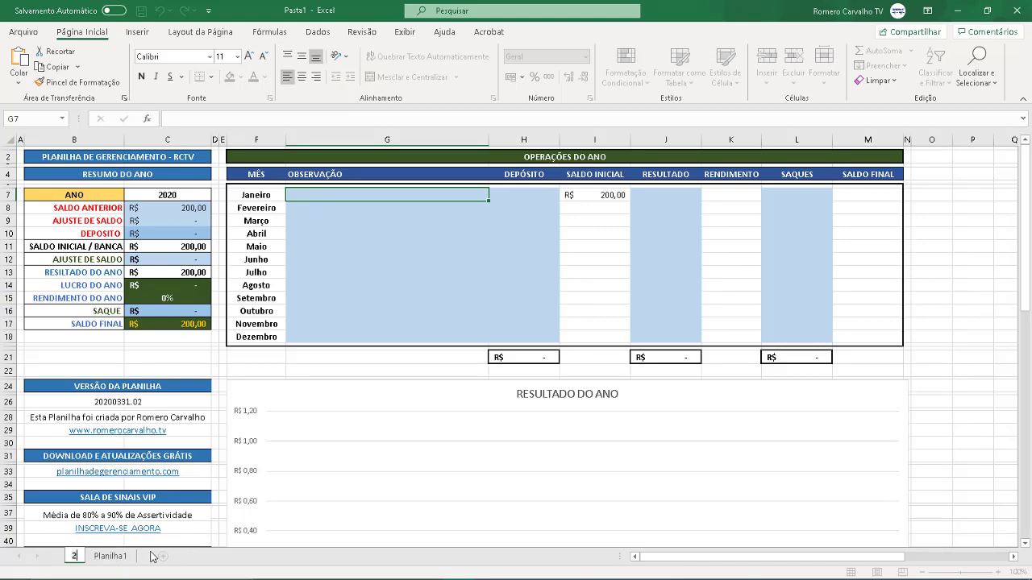
{"action": "type", "text": "020"}
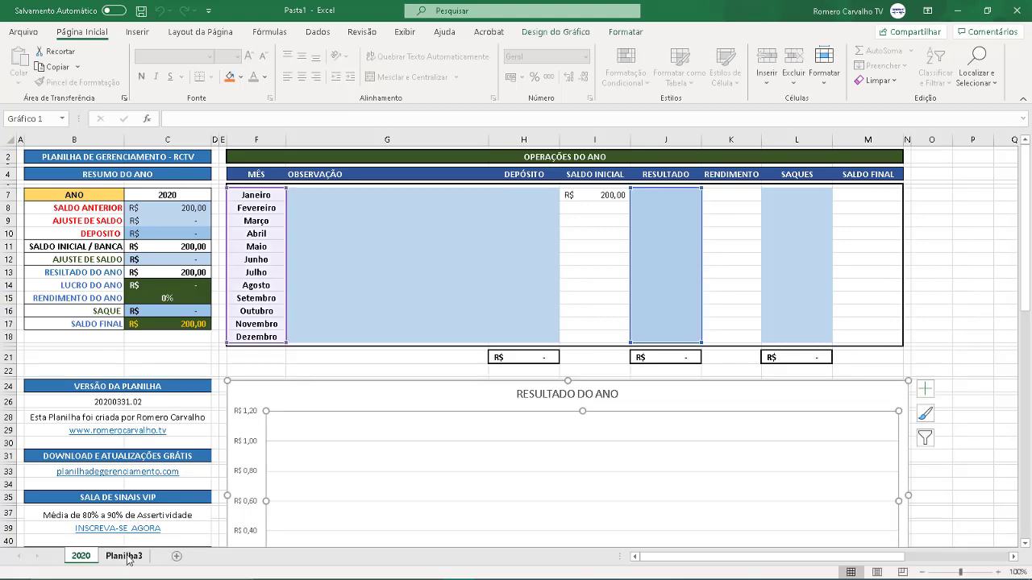
{"action": "key", "text": "Return"}
{"action": "right_click", "coordinate": [128, 558]}
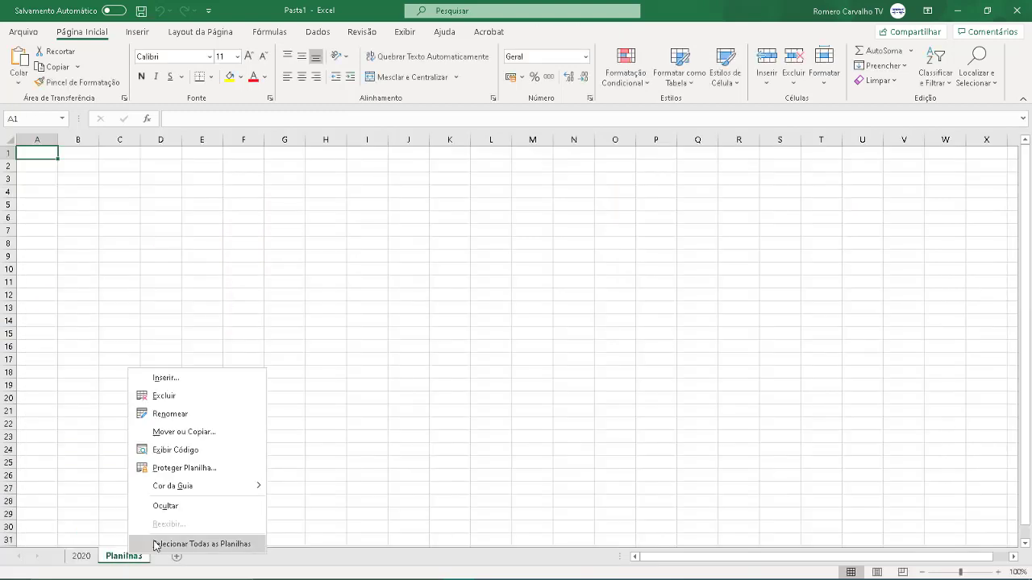
{"action": "left_click", "coordinate": [166, 396]}
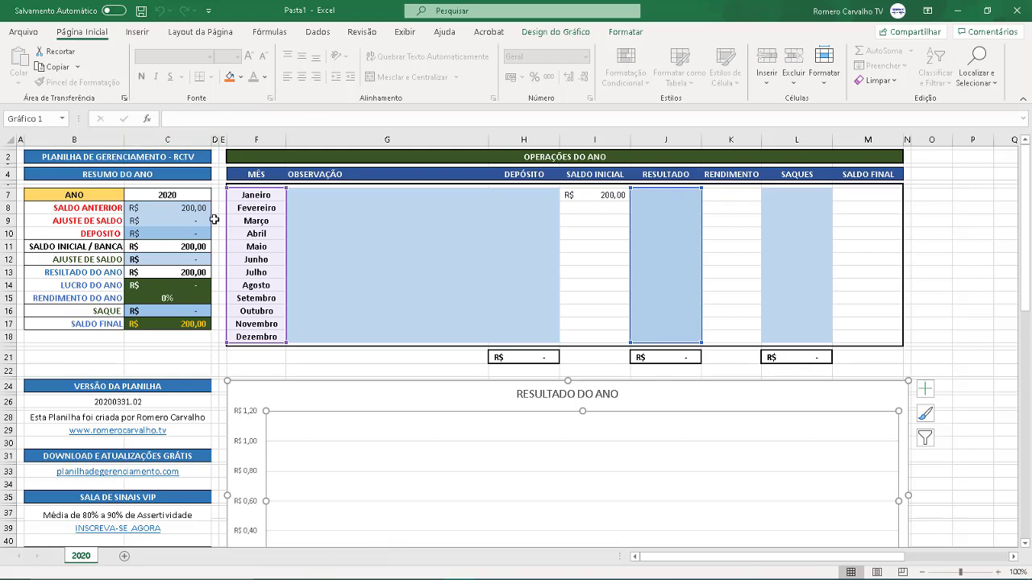
Step: Examine the sheet name and the annual summary's year, previous balance, adjustment, deposit and initial balance cells in C7:C12
{"action": "double_click", "coordinate": [90, 555]}
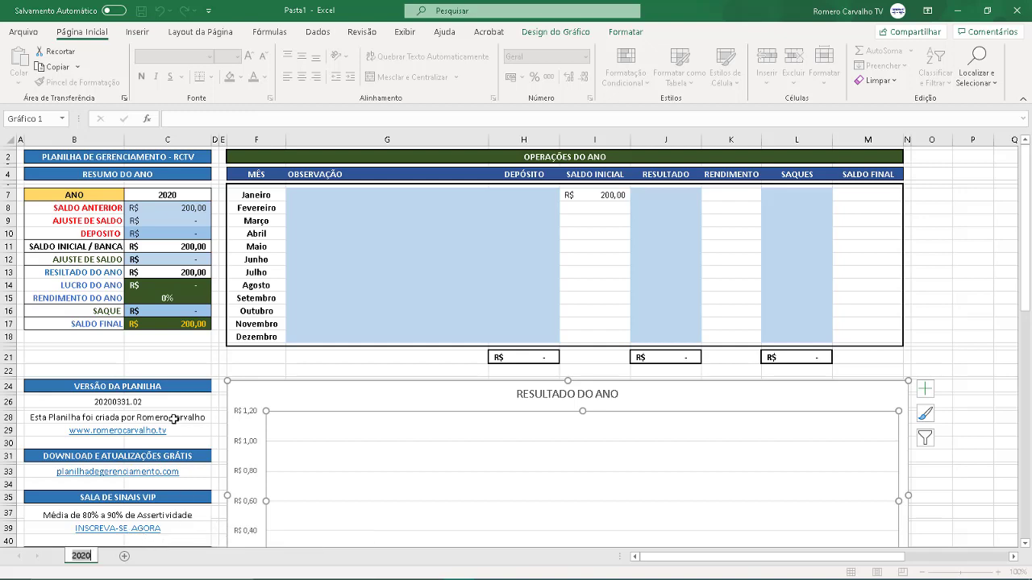
{"action": "left_click", "coordinate": [166, 196]}
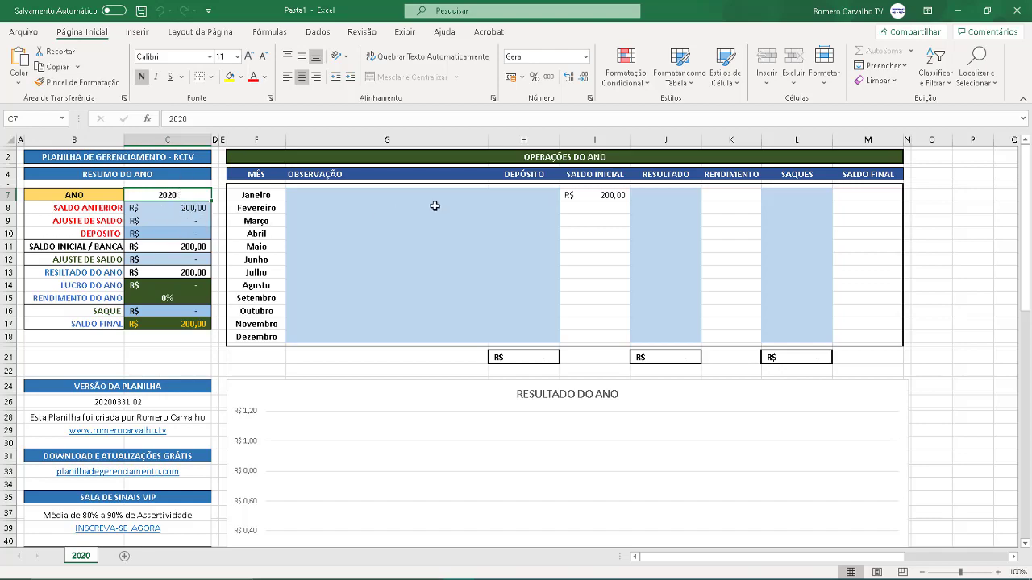
{"action": "left_click", "coordinate": [197, 208]}
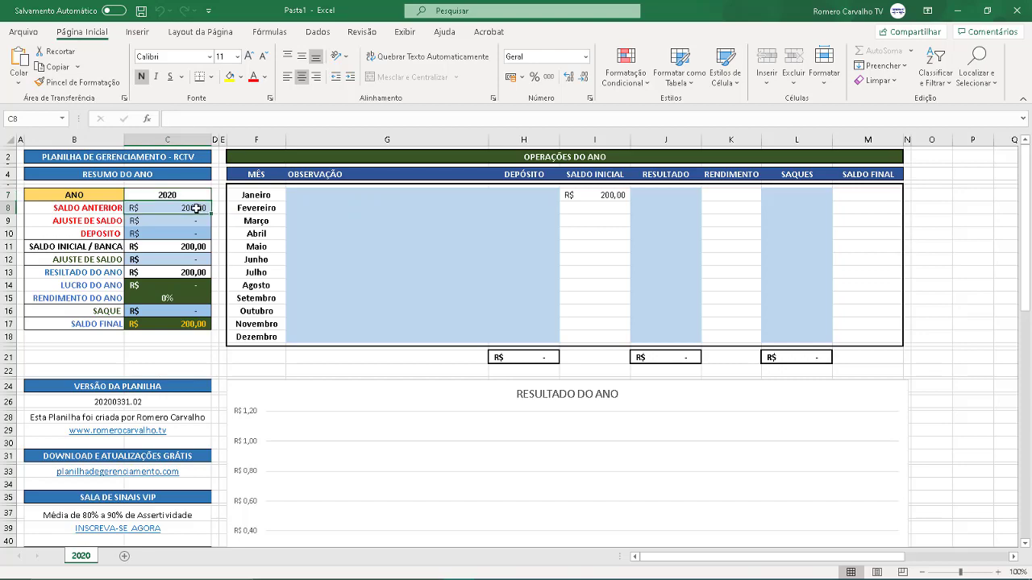
{"action": "left_click", "coordinate": [194, 234]}
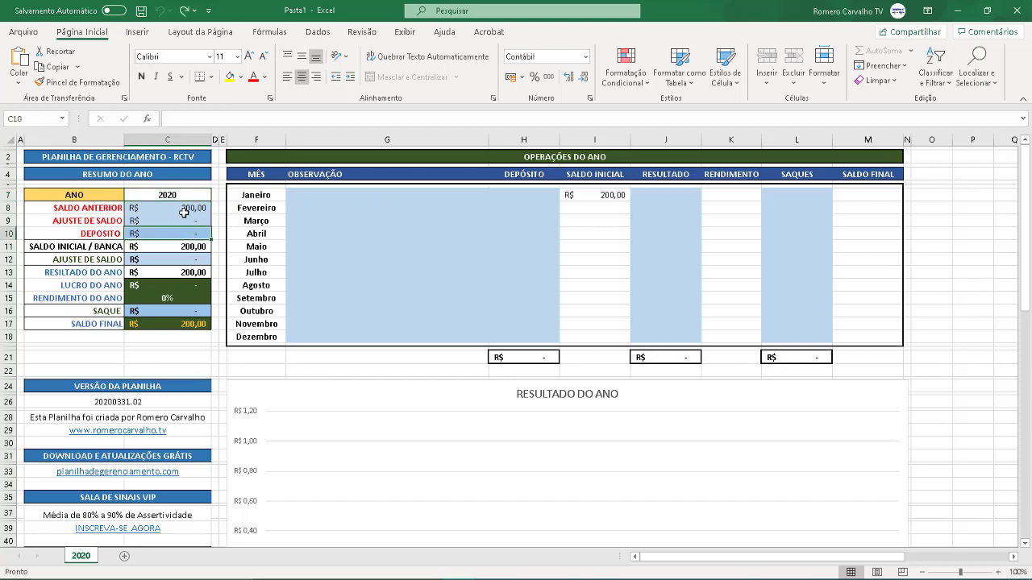
{"action": "left_click", "coordinate": [173, 208]}
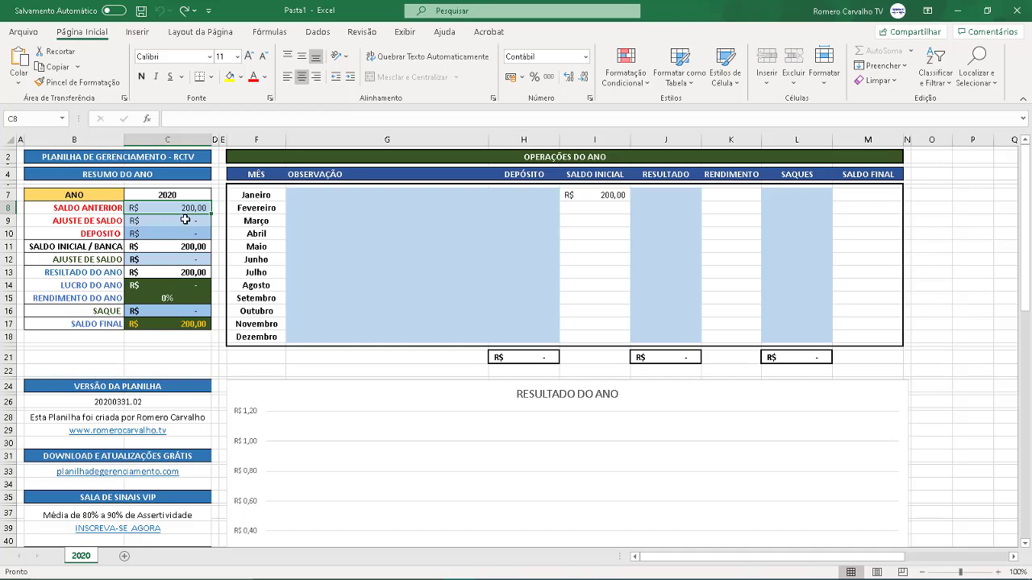
{"action": "left_click", "coordinate": [187, 220]}
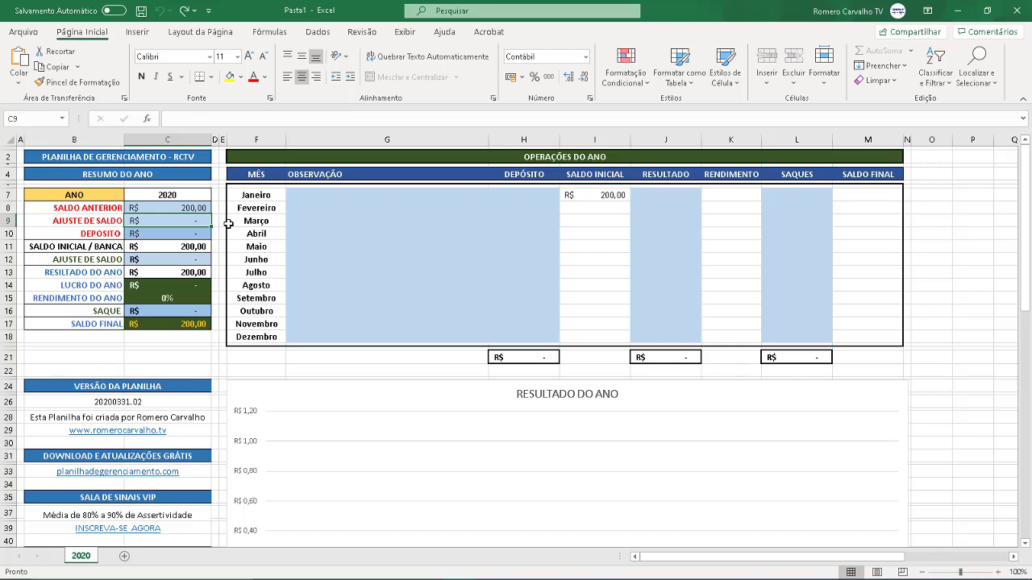
{"action": "key", "text": "Down"}
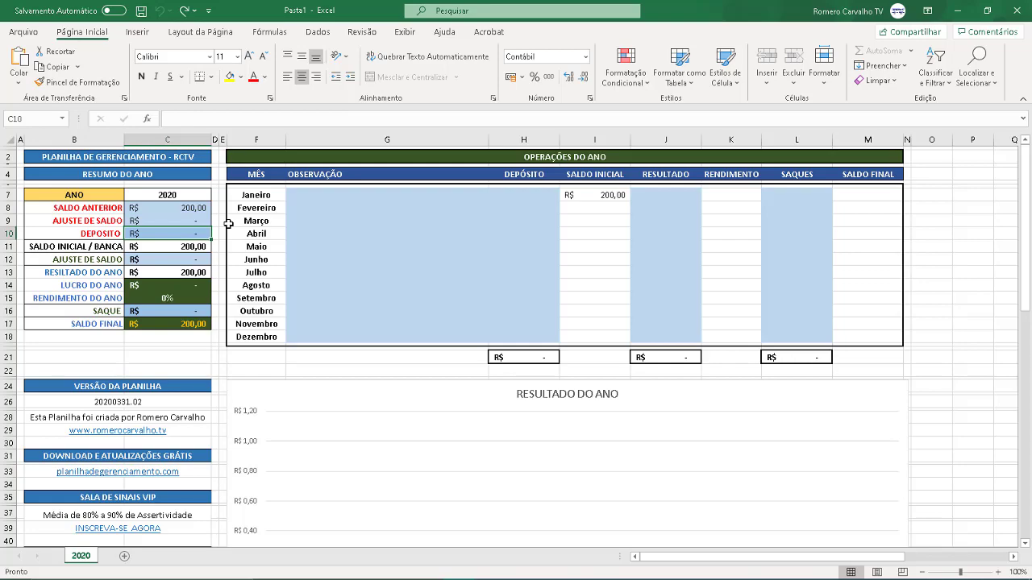
{"action": "left_click", "coordinate": [205, 212]}
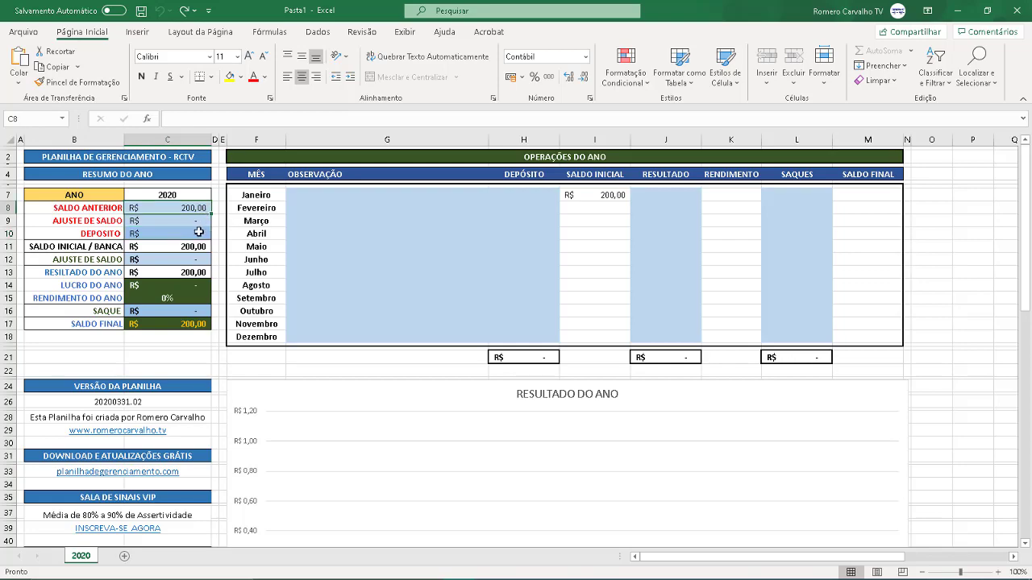
{"action": "left_click", "coordinate": [198, 232]}
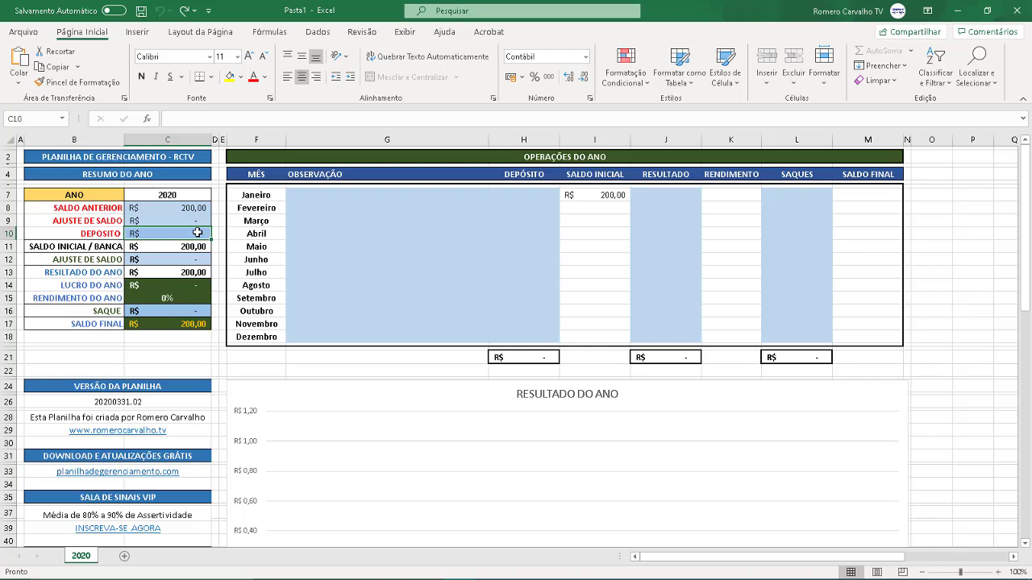
{"action": "left_click", "coordinate": [210, 246]}
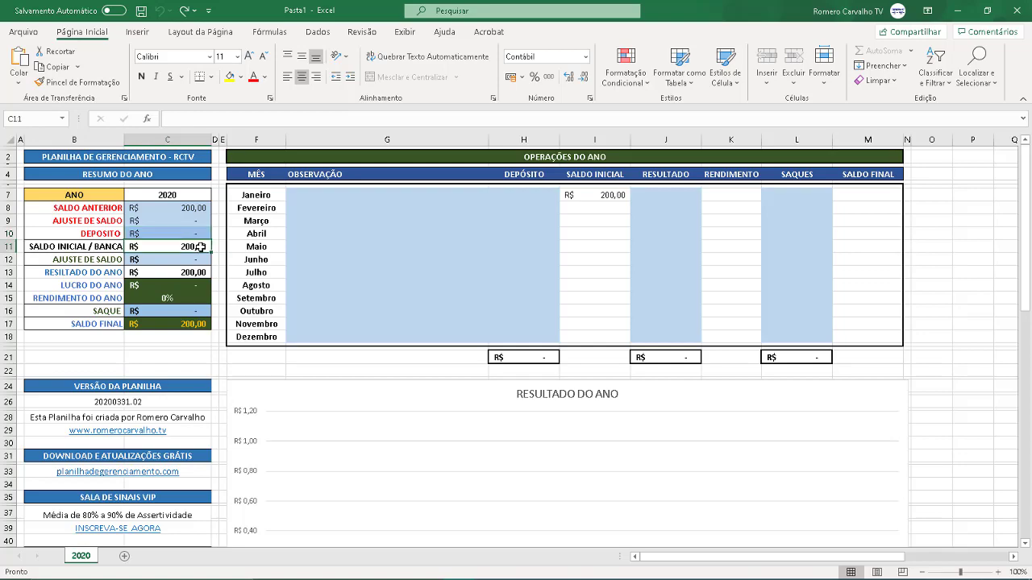
{"action": "left_click_drag", "start_coordinate": [191, 208], "coordinate": [190, 233]}
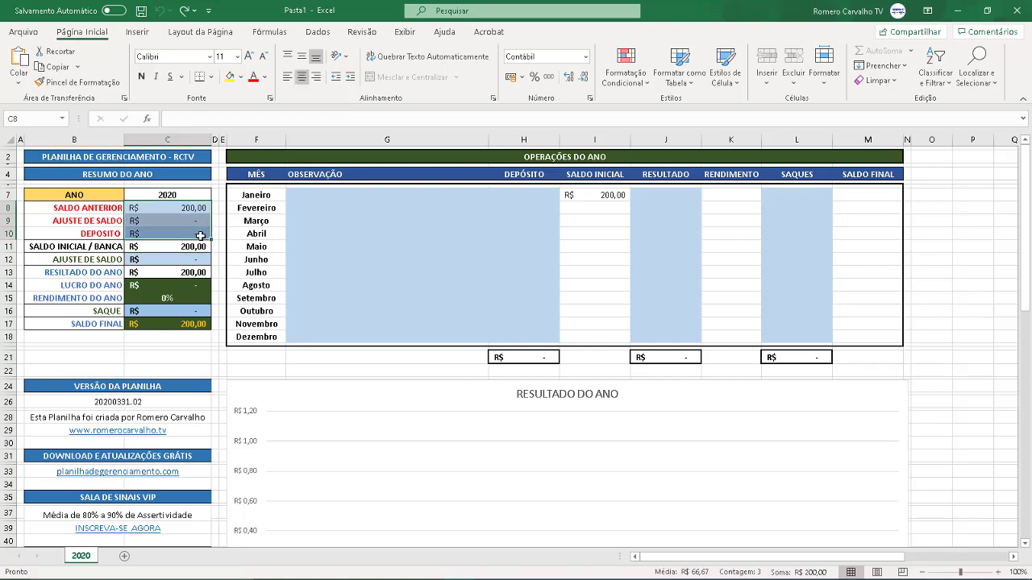
{"action": "left_click", "coordinate": [196, 247]}
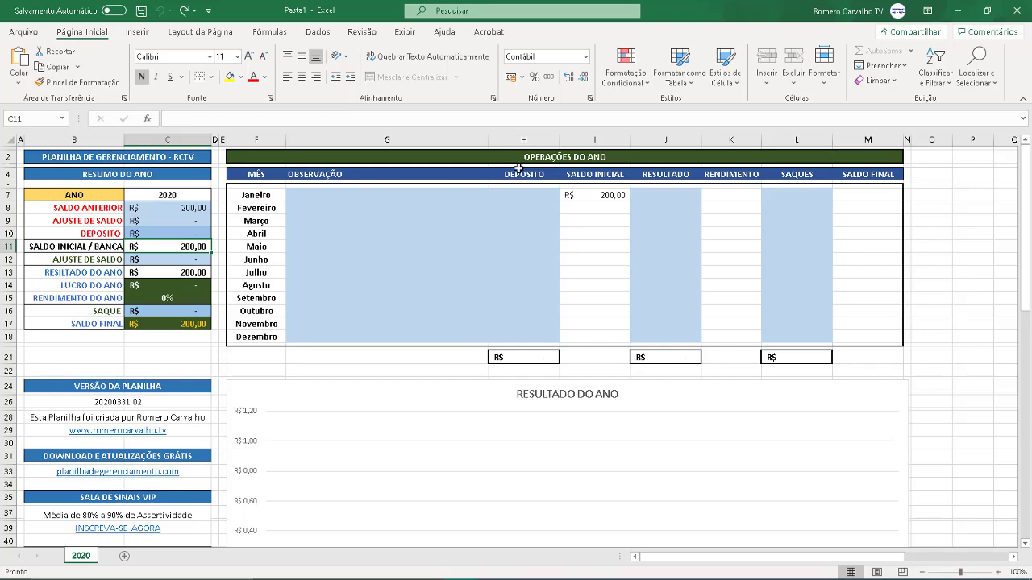
{"action": "left_click_drag", "start_coordinate": [157, 209], "coordinate": [191, 247]}
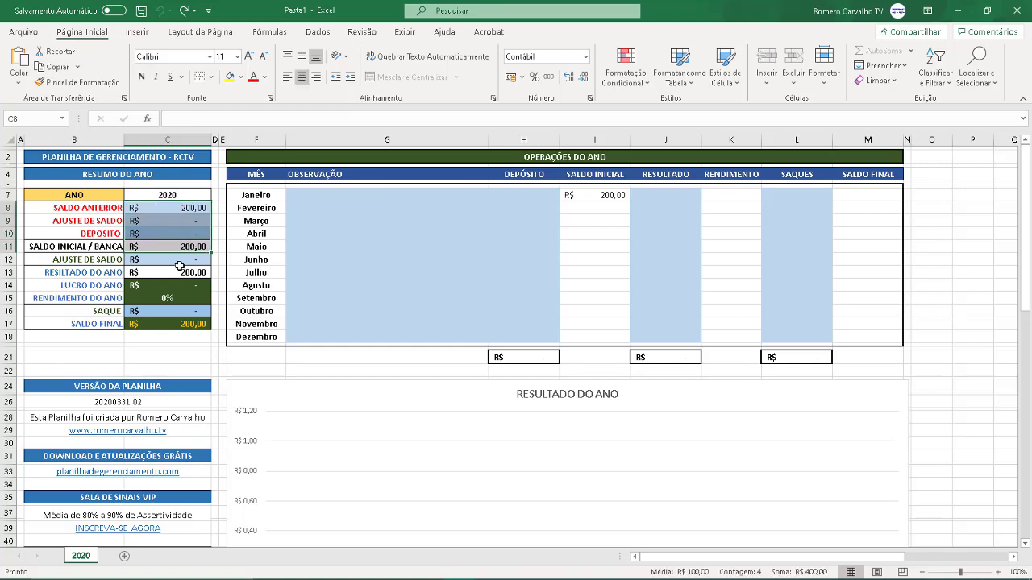
{"action": "left_click", "coordinate": [174, 258]}
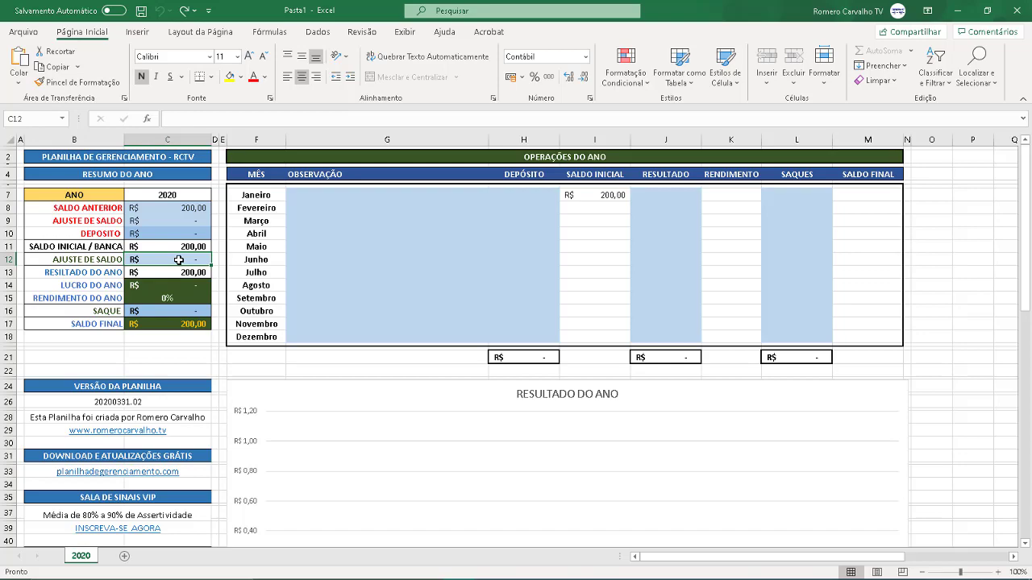
{"action": "left_click", "coordinate": [190, 220]}
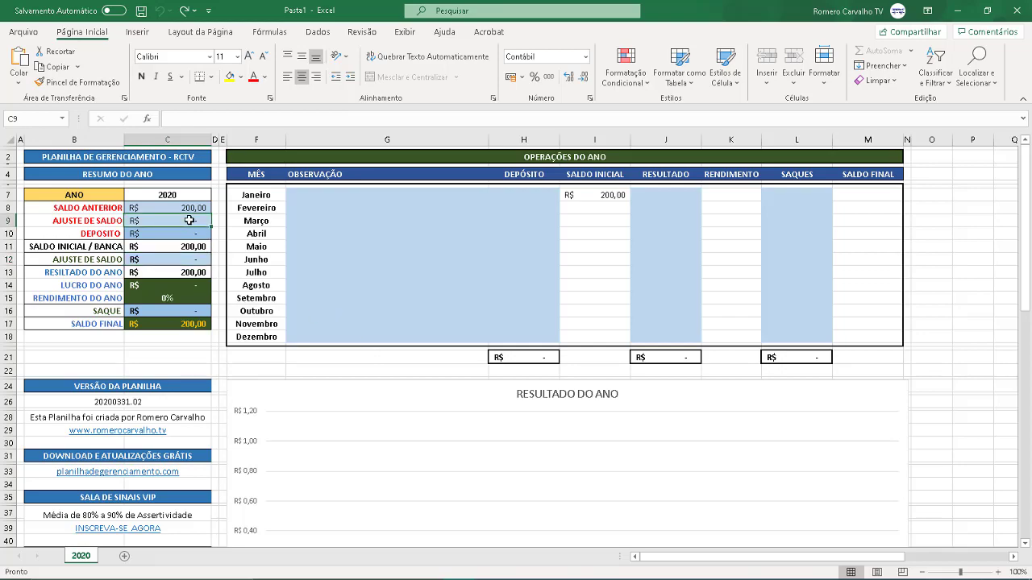
Step: Try a balance adjustment of 4 in cell C12 of the annual summary and clear it again
{"action": "left_click", "coordinate": [190, 259]}
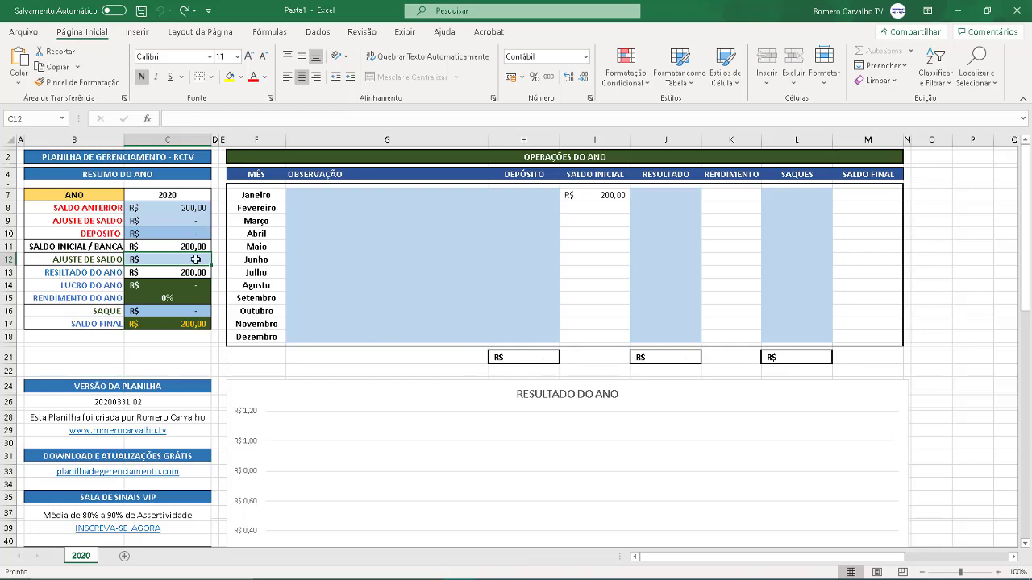
{"action": "type", "text": "4"}
{"action": "key", "text": "Return"}
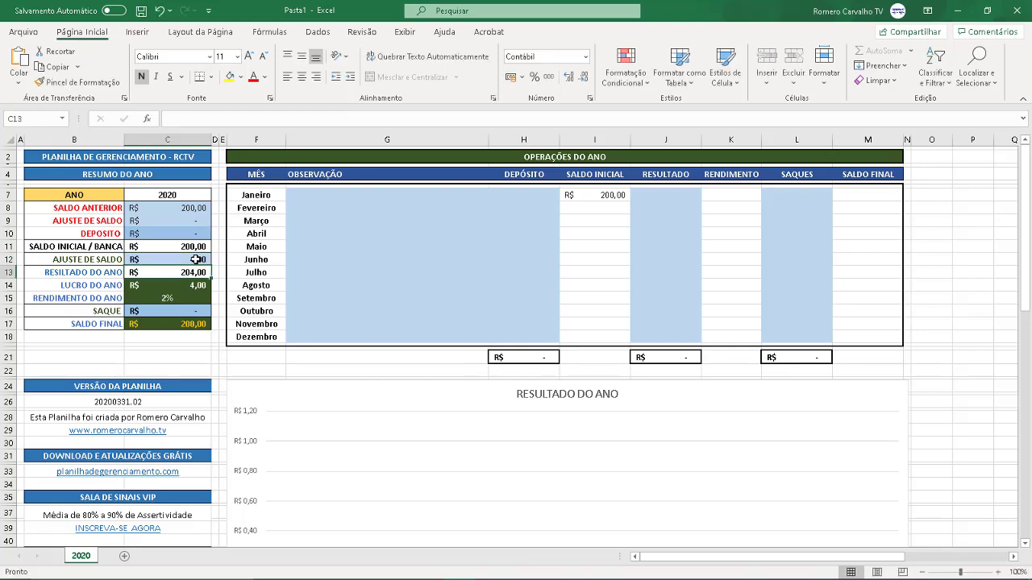
{"action": "left_click", "coordinate": [194, 259]}
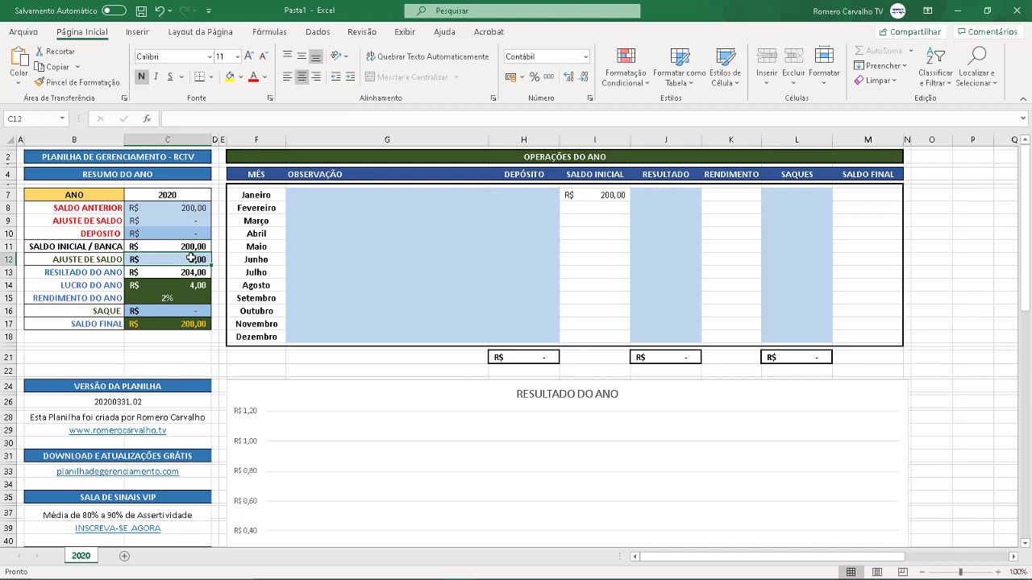
{"action": "key", "text": "BackSpace"}
{"action": "key", "text": "Return"}
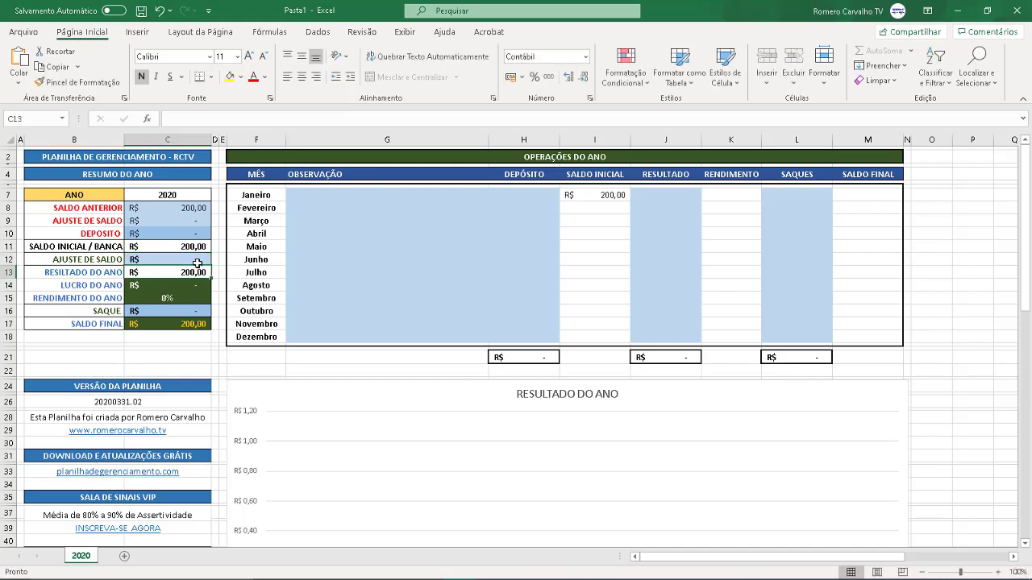
Step: Examine the summary's withdrawal and final balance cells and the January observation, deposit and result cells
{"action": "left_click", "coordinate": [191, 310]}
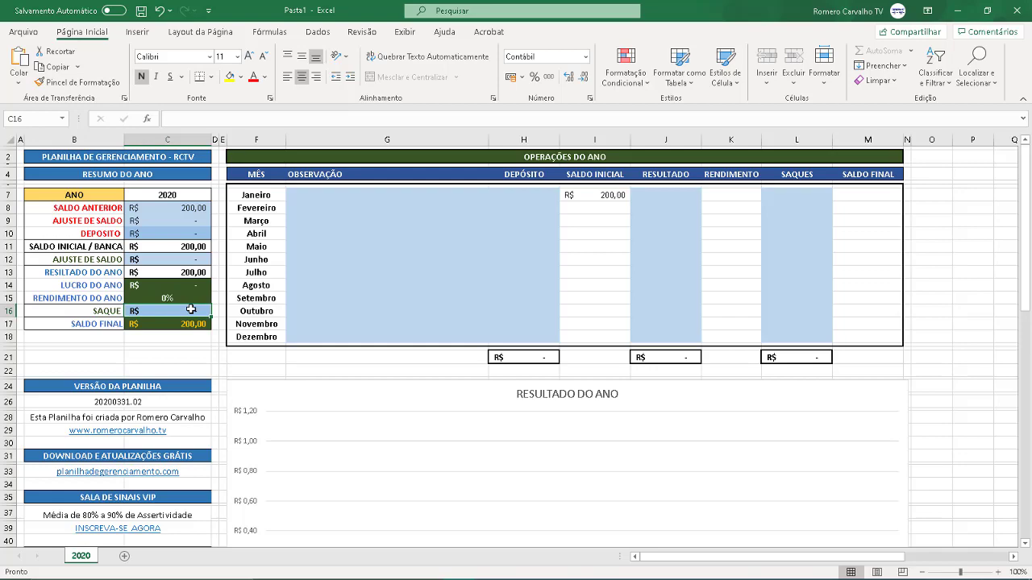
{"action": "left_click", "coordinate": [160, 327]}
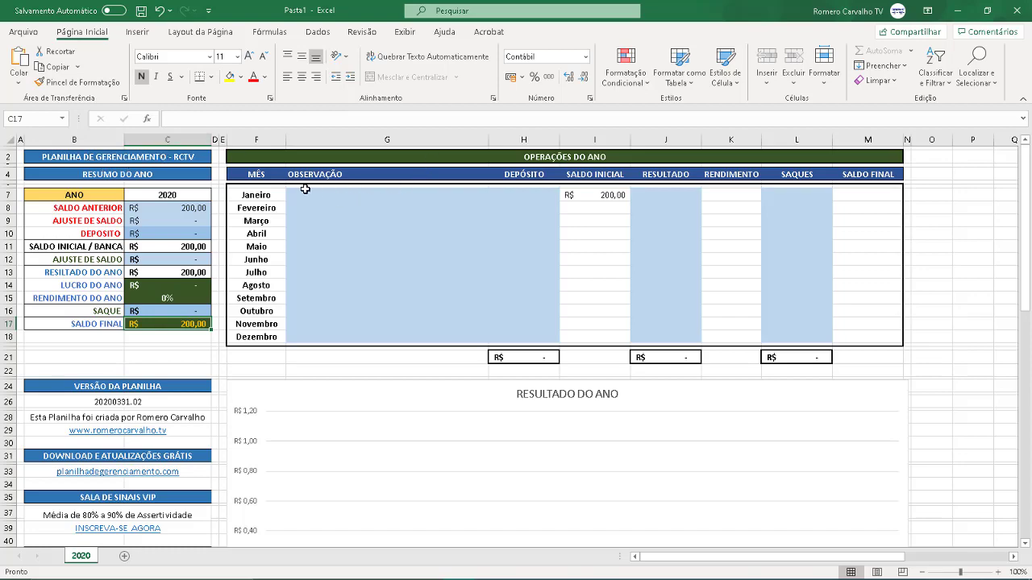
{"action": "left_click", "coordinate": [400, 191]}
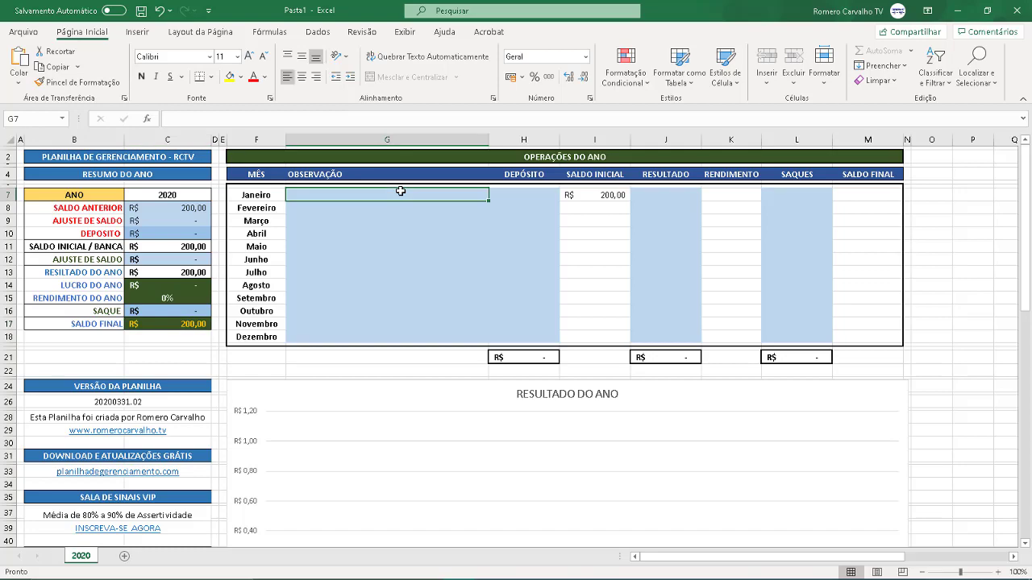
{"action": "left_click", "coordinate": [535, 196]}
{"action": "left_click", "coordinate": [679, 195]}
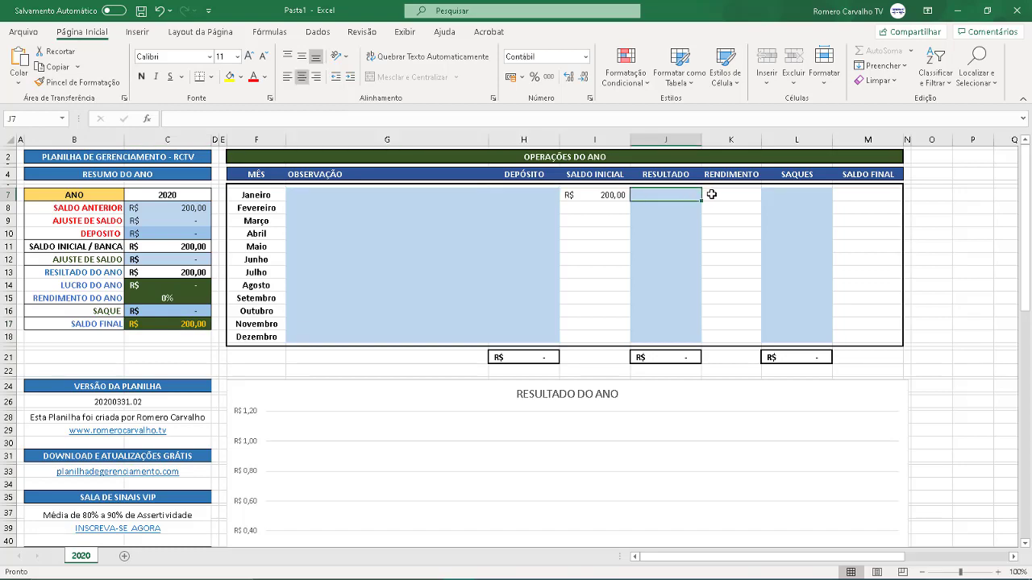
Step: Enter the observation "Mês Muito - Resultado acima do esperado" for Maio in the year's operations table
{"action": "left_click", "coordinate": [798, 192]}
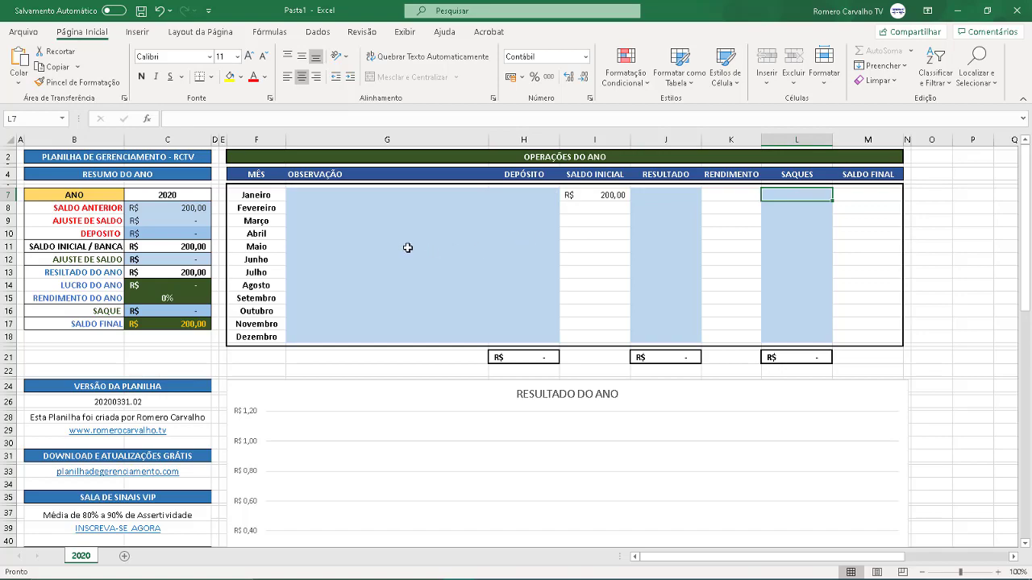
{"action": "left_click", "coordinate": [343, 246]}
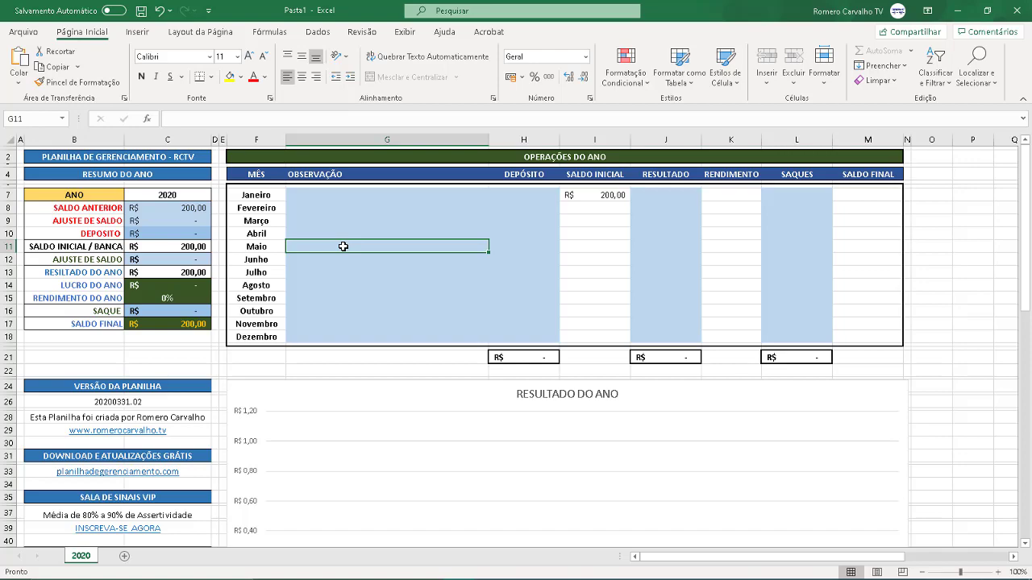
{"action": "type", "text": "M"}
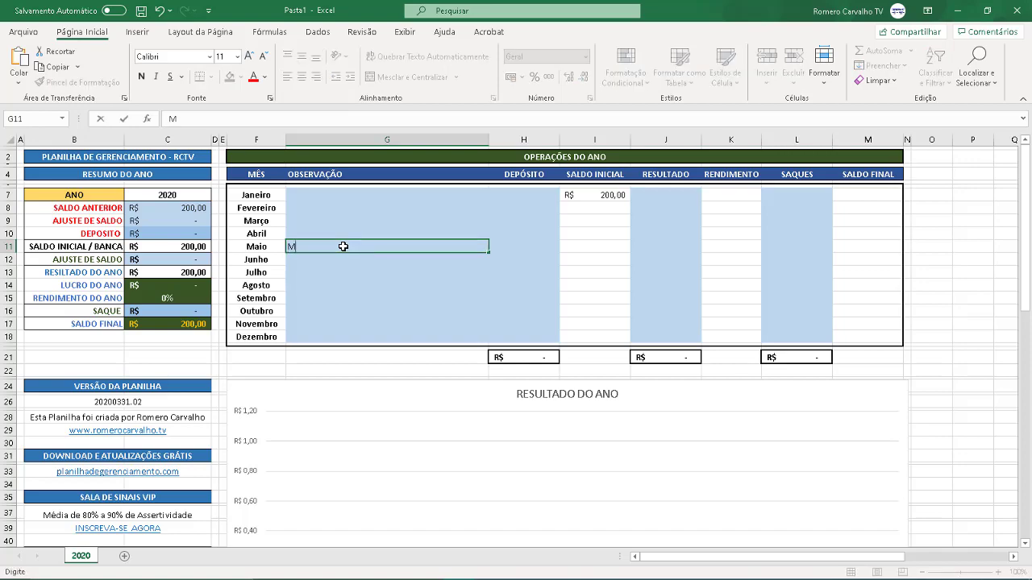
{"action": "type", "text": "ês Muito - Resultad"}
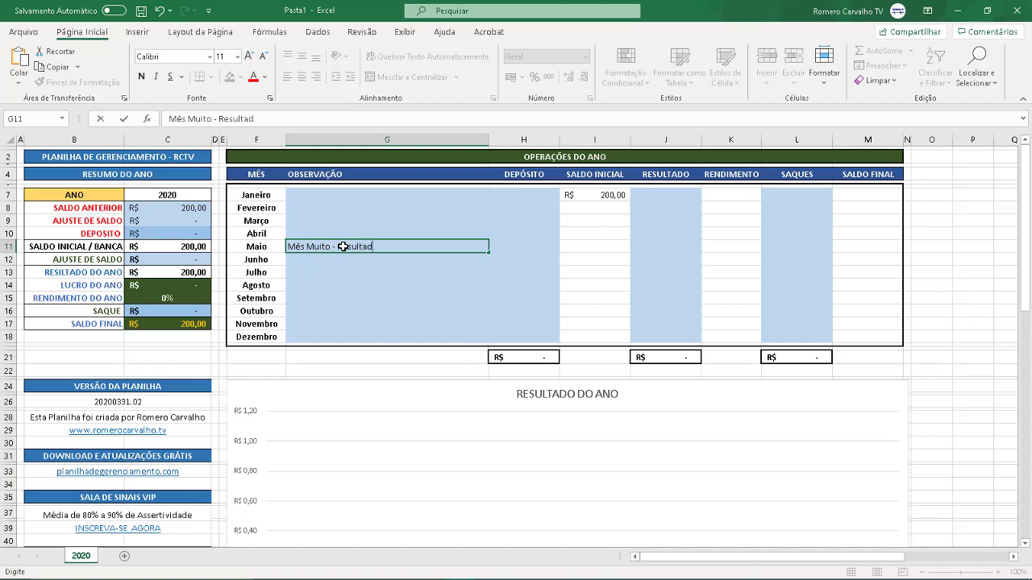
{"action": "type", "text": "o acima do esperado"}
{"action": "key", "text": "Return"}
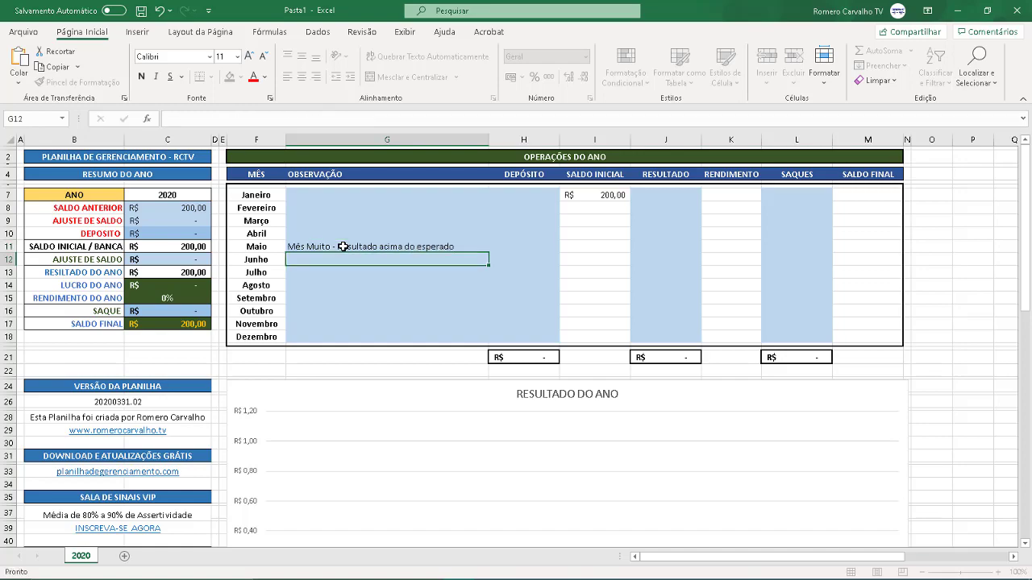
Step: Enter the observation "Mês com resultado abaixo do esperado" for Junho
{"action": "key", "text": "ctrl+apostrophe"}
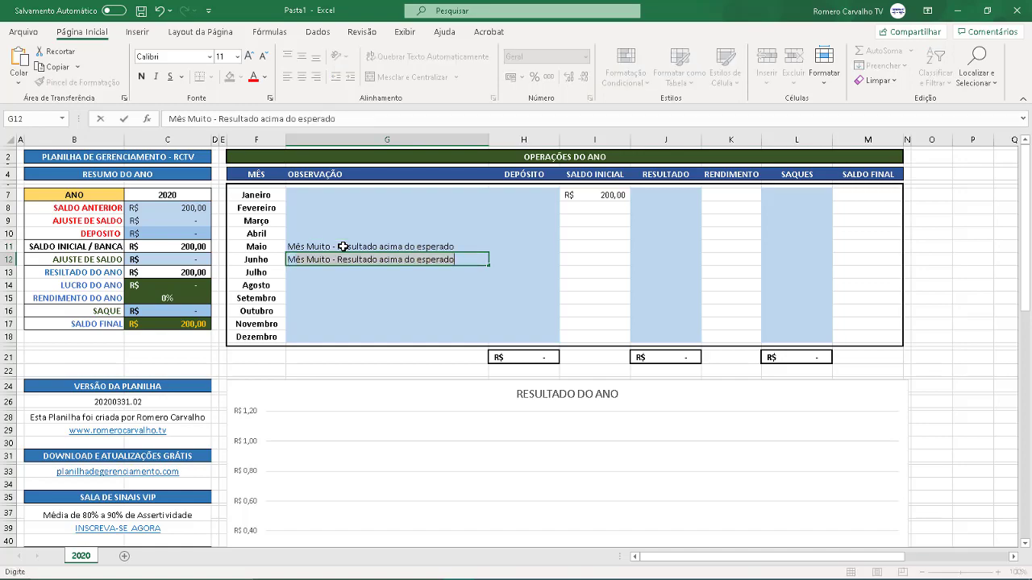
{"action": "key", "text": "Escape"}
{"action": "type", "text": "M6es"}
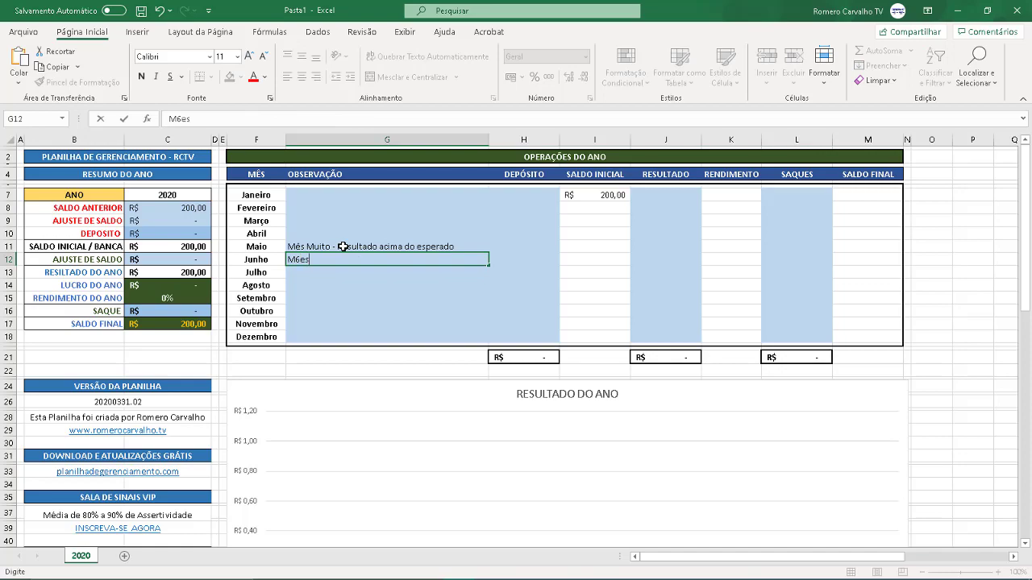
{"action": "key", "text": "BackSpace"}
{"action": "key", "text": "BackSpace"}
{"action": "key", "text": "BackSpace"}
{"action": "key", "text": "ctrl+apostrophe"}
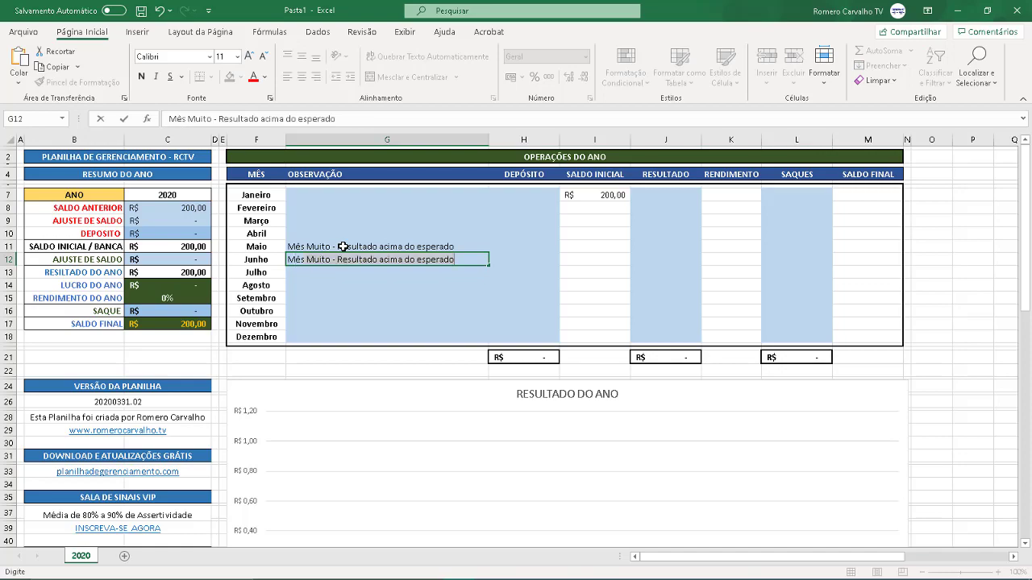
{"action": "type", "text": "com resul"}
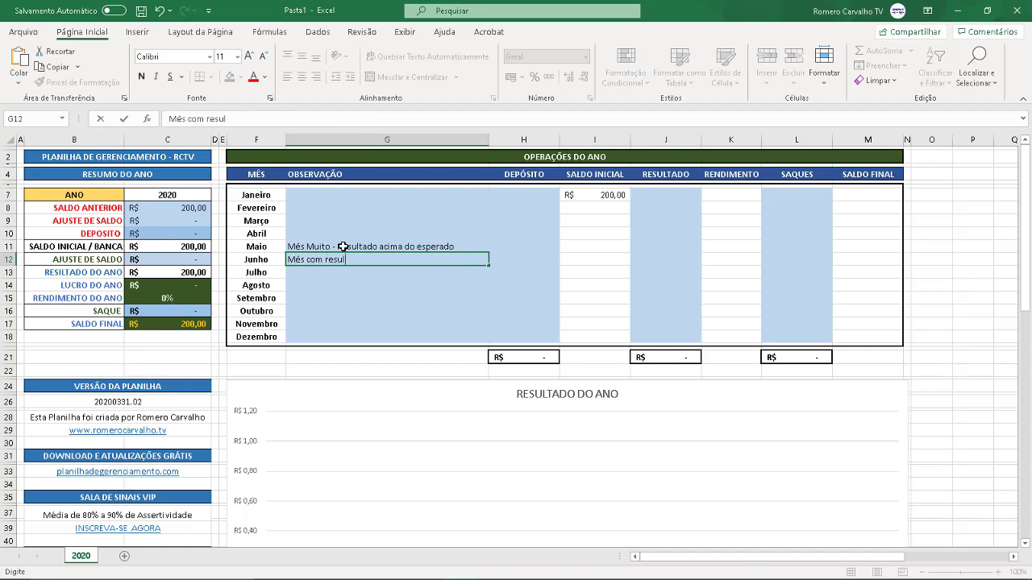
{"action": "type", "text": "tado abaixo do"}
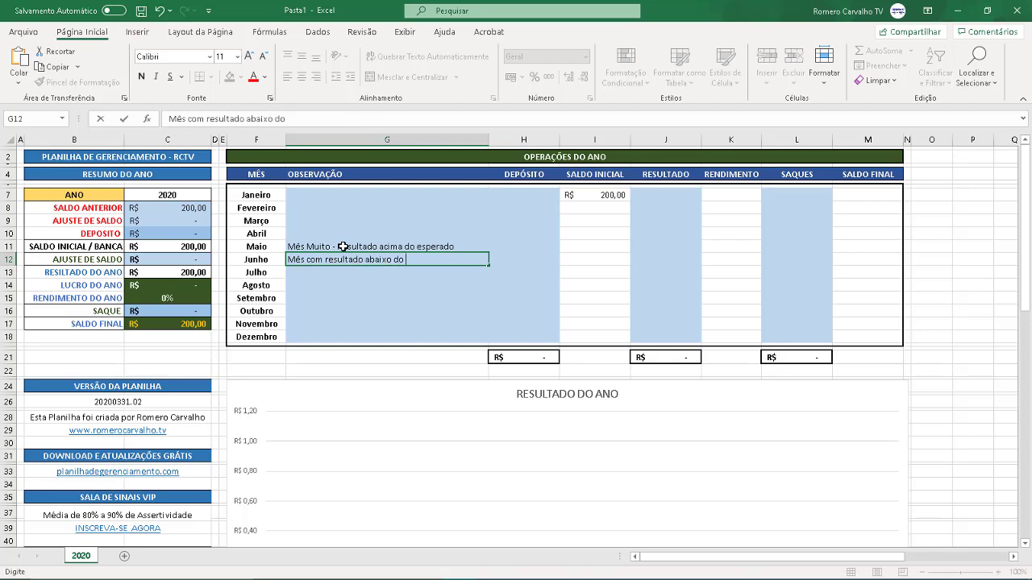
{"action": "type", "text": " esperado"}
{"action": "key", "text": "Return"}
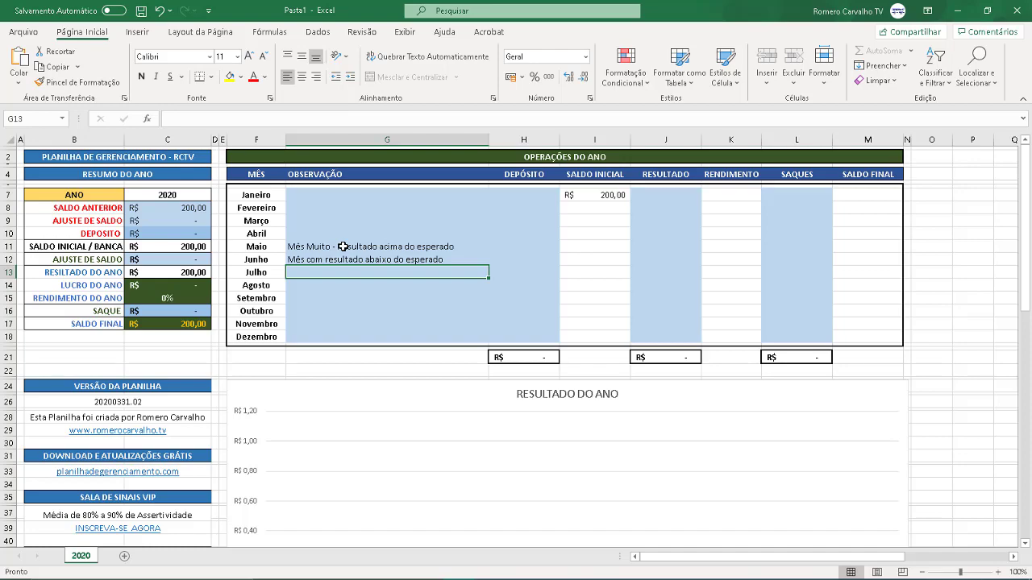
Step: Clear the sample observations for Maio and Junho together
{"action": "left_click", "coordinate": [396, 249]}
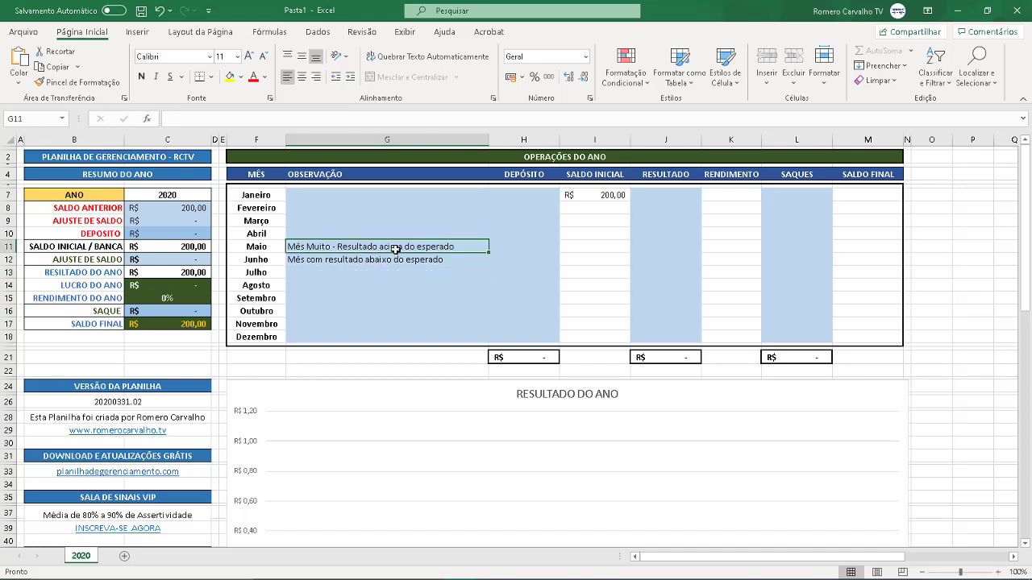
{"action": "left_click_drag", "start_coordinate": [395, 249], "coordinate": [402, 258]}
{"action": "key", "text": "Delete"}
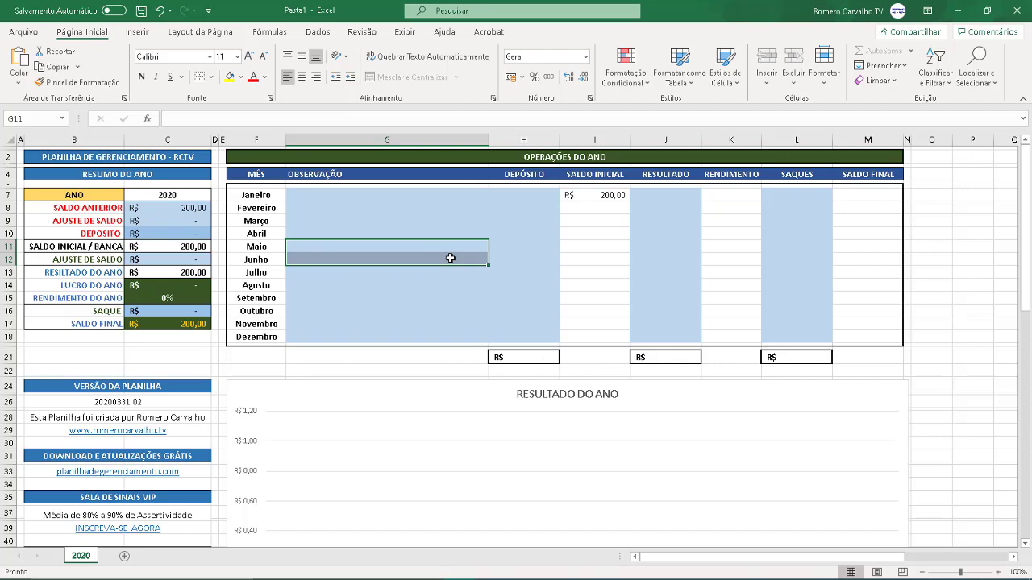
Step: Try the observation "Pandemia - Resultado muito baixo" for Março and clear it again
{"action": "left_click", "coordinate": [397, 225]}
{"action": "type", "text": "P"}
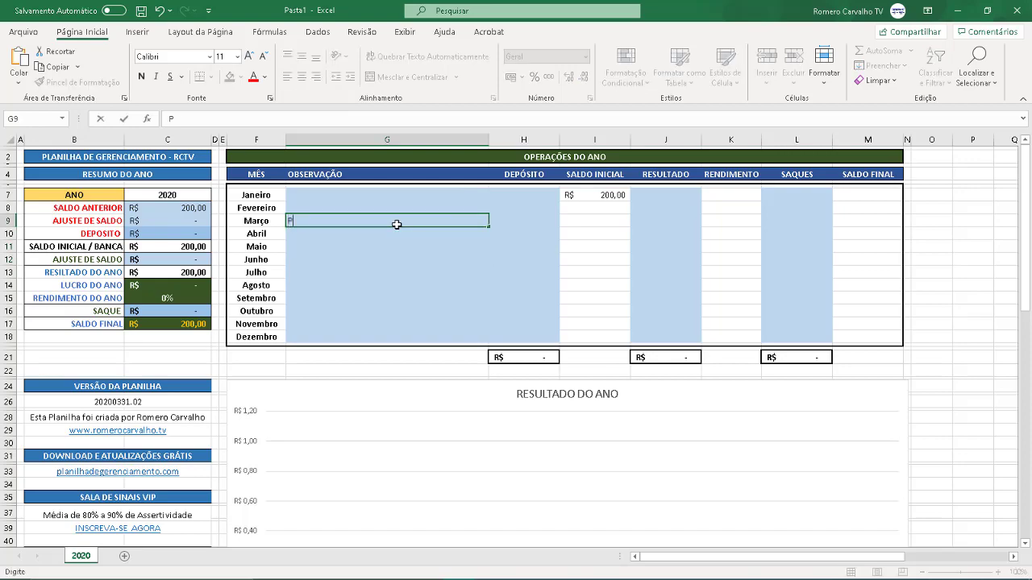
{"action": "type", "text": "andemia - Result"}
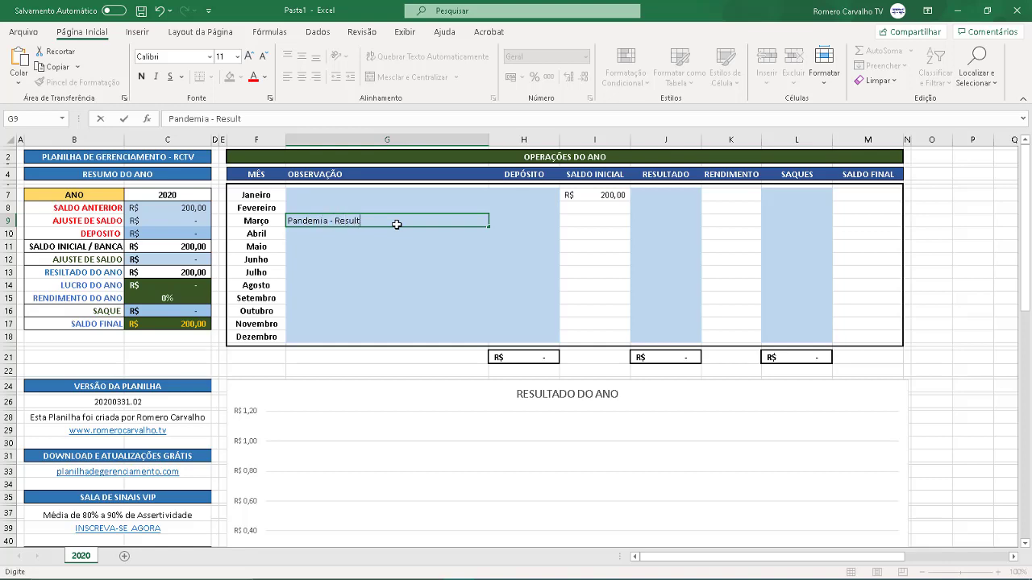
{"action": "type", "text": "ado muito baixo"}
{"action": "key", "text": "Return"}
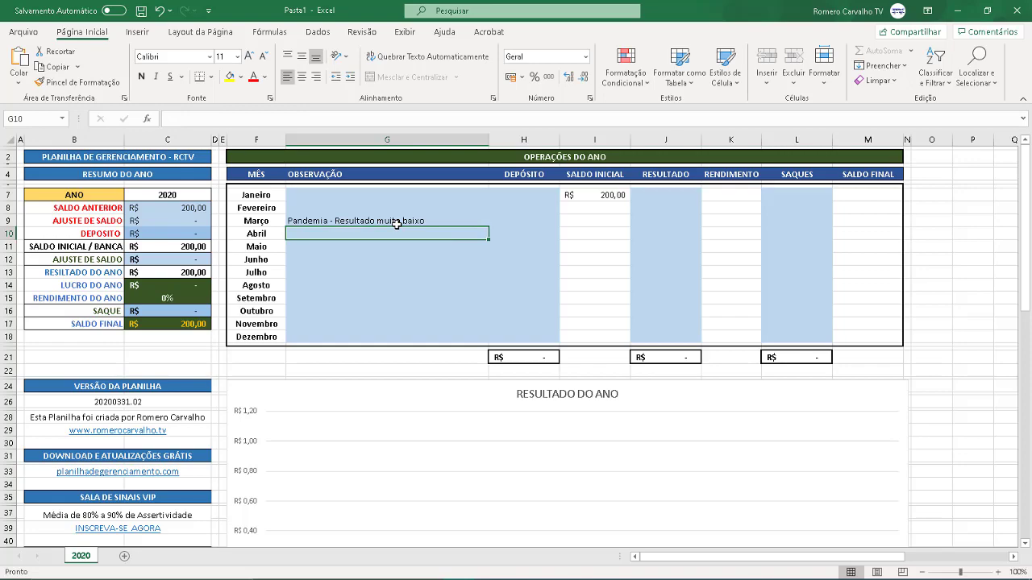
{"action": "left_click", "coordinate": [396, 225]}
{"action": "key", "text": "Delete"}
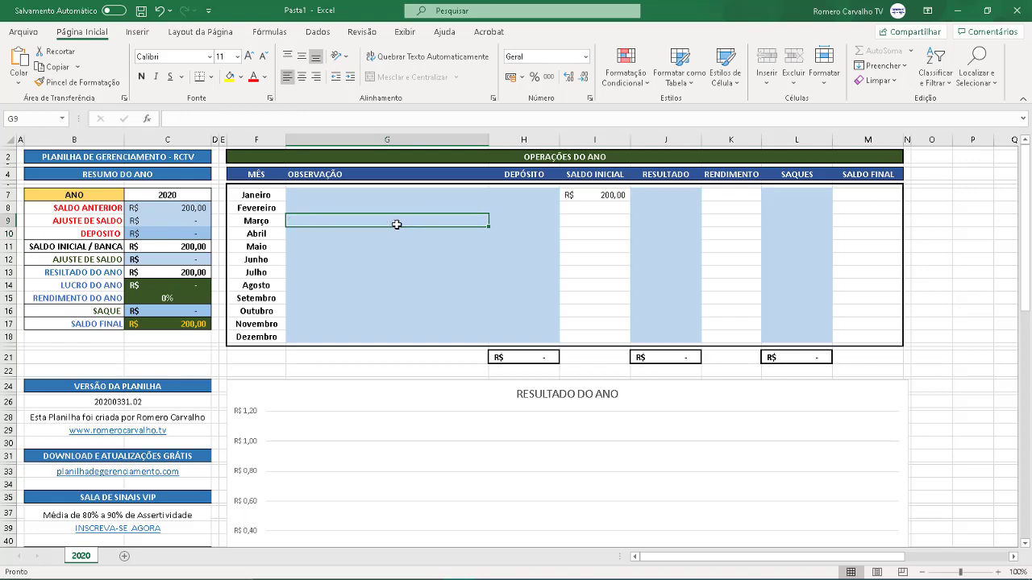
Step: Enter a result of 200 for Maio in the year's operations table
{"action": "key", "text": "Right"}
{"action": "key", "text": "Right"}
{"action": "key", "text": "Up"}
{"action": "key", "text": "Up"}
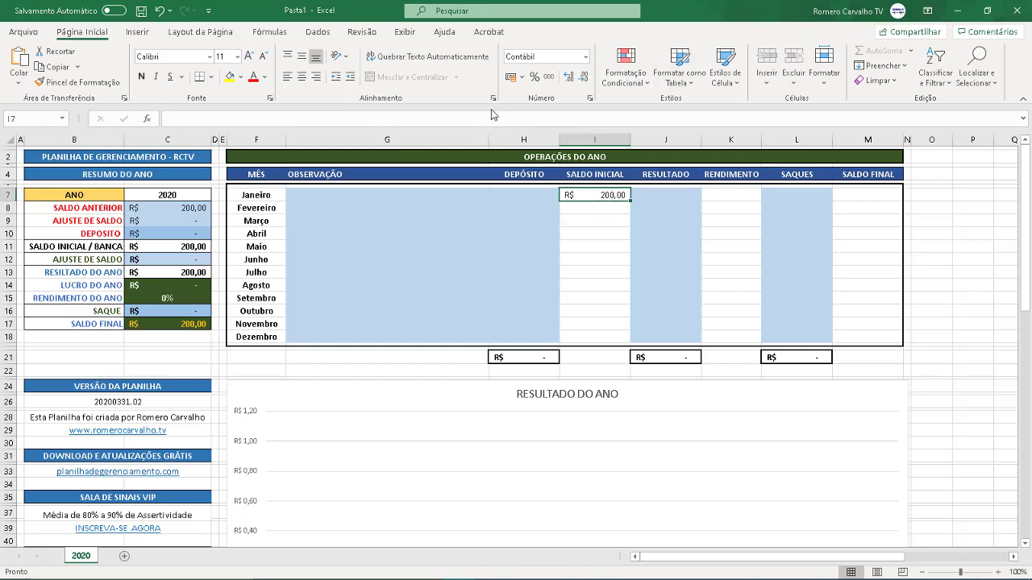
{"action": "left_click", "coordinate": [663, 247]}
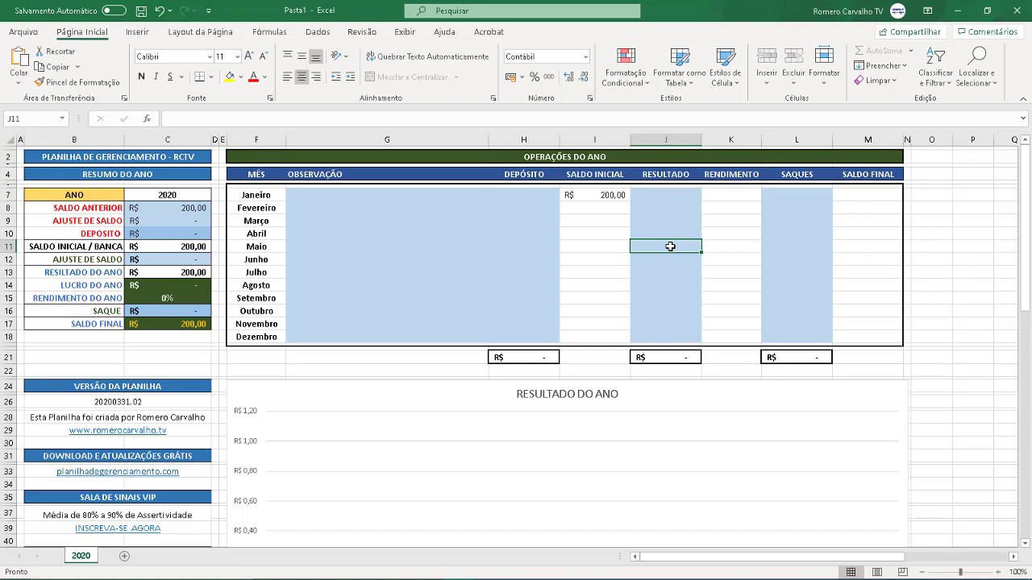
{"action": "type", "text": "20"}
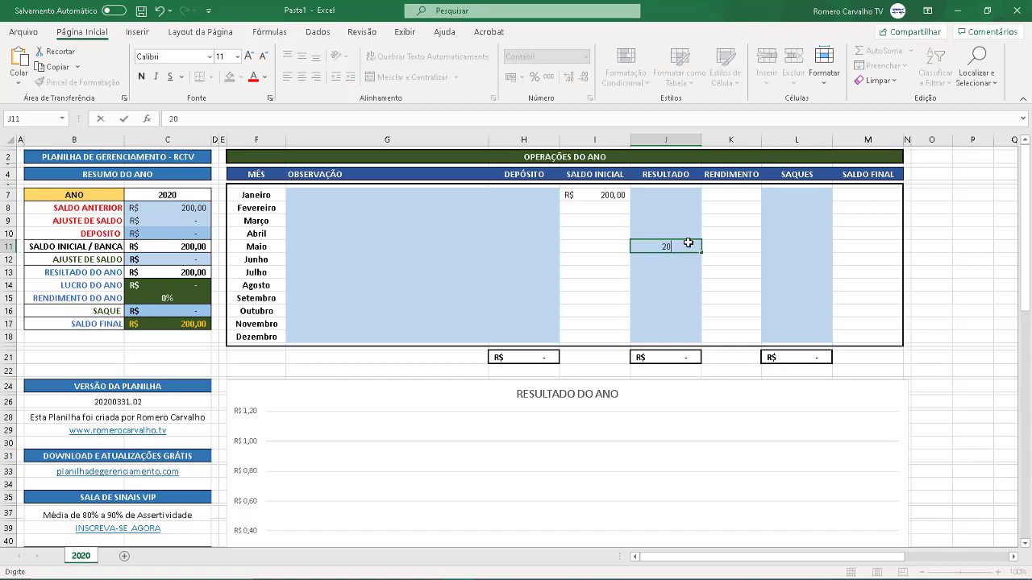
{"action": "type", "text": "0"}
{"action": "key", "text": "Return"}
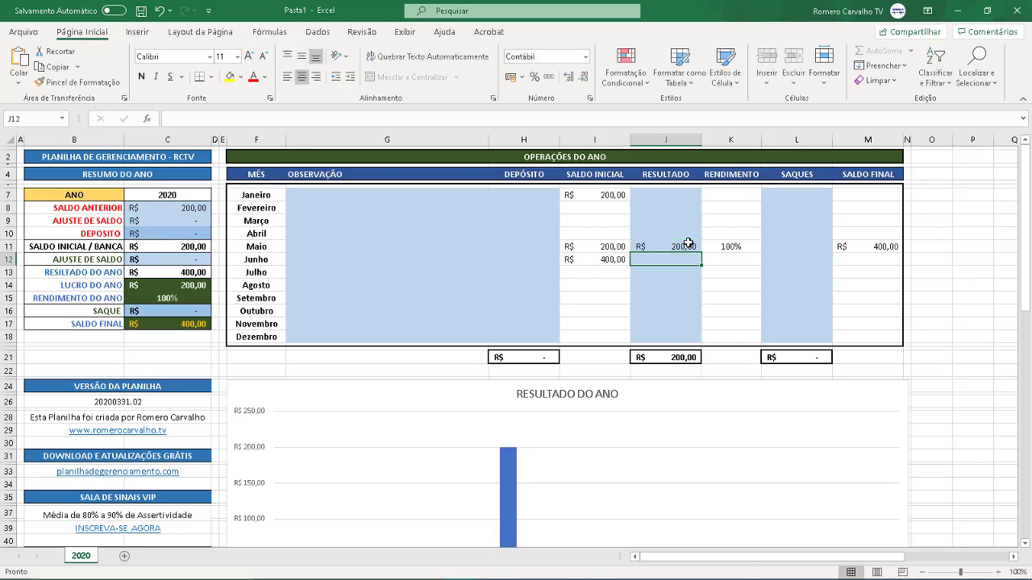
Step: Examine the yield and withdrawal cells for Maio, the initial balance and result cells for Junho, and the annual result chart
{"action": "left_click", "coordinate": [734, 245]}
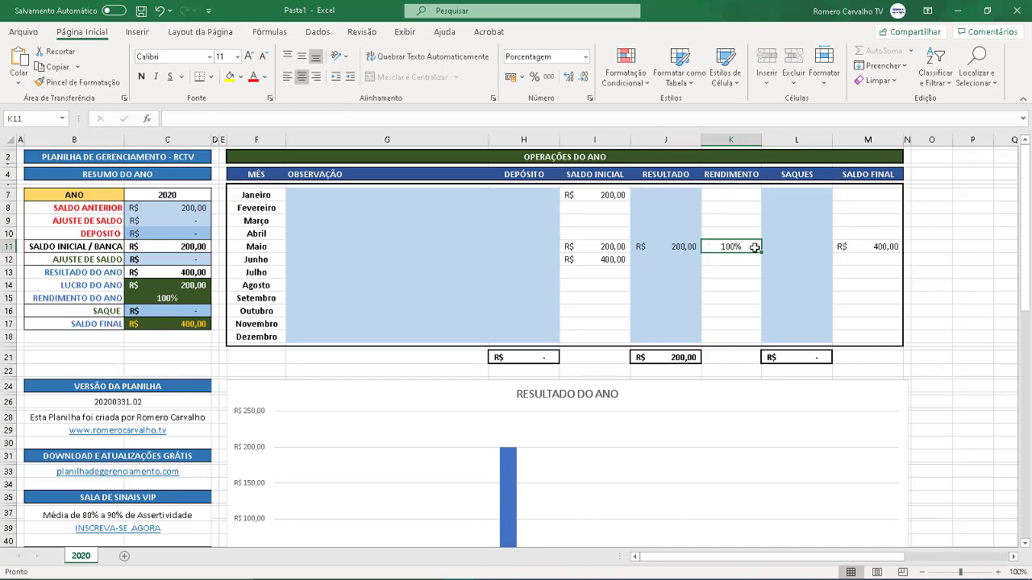
{"action": "key", "text": "Right"}
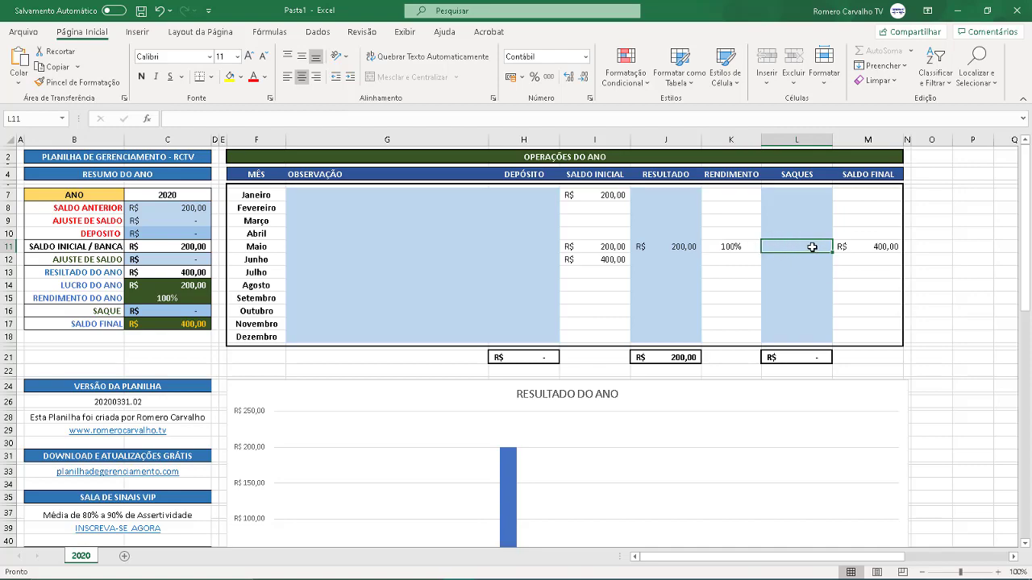
{"action": "left_click", "coordinate": [616, 262]}
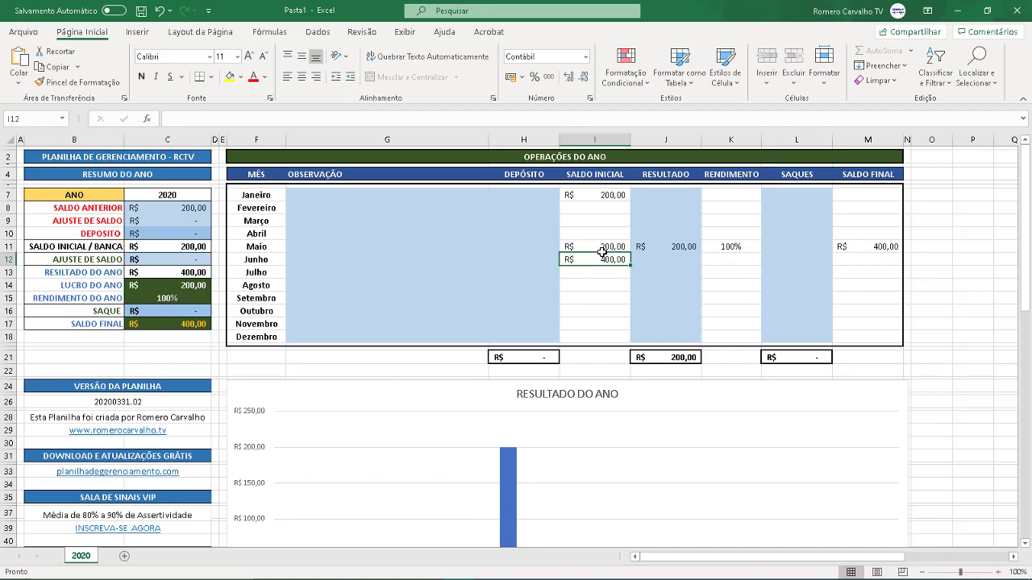
{"action": "left_click", "coordinate": [662, 259]}
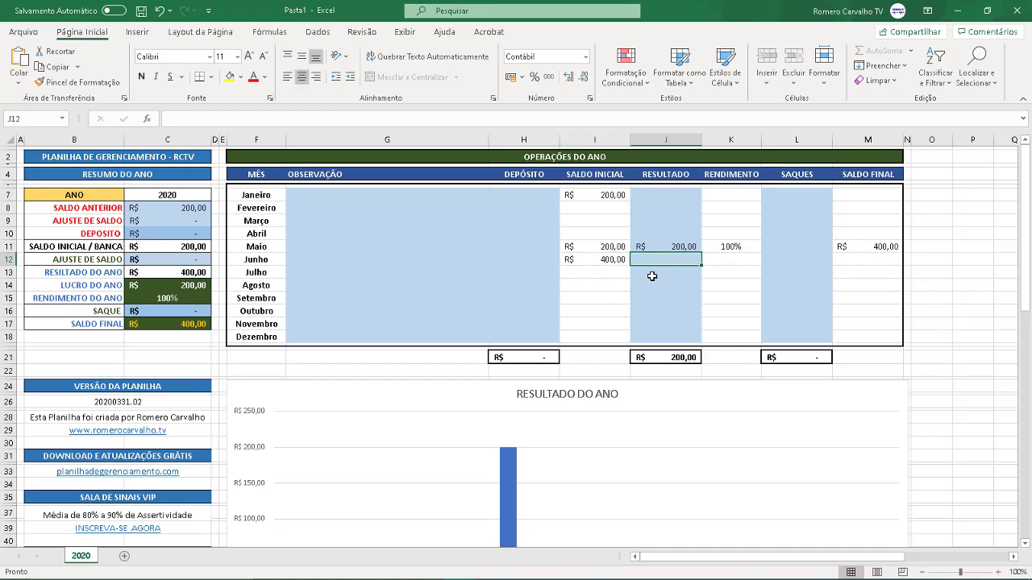
{"action": "scroll", "coordinate": [588, 306], "scroll_direction": "down", "scroll_amount": 3}
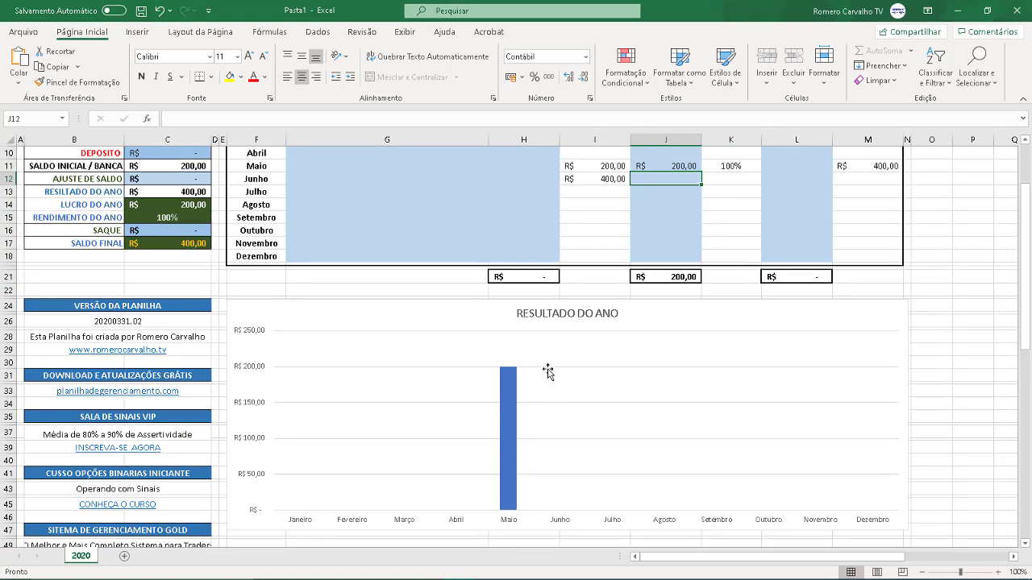
{"action": "scroll", "coordinate": [544, 373], "scroll_direction": "down", "scroll_amount": 3}
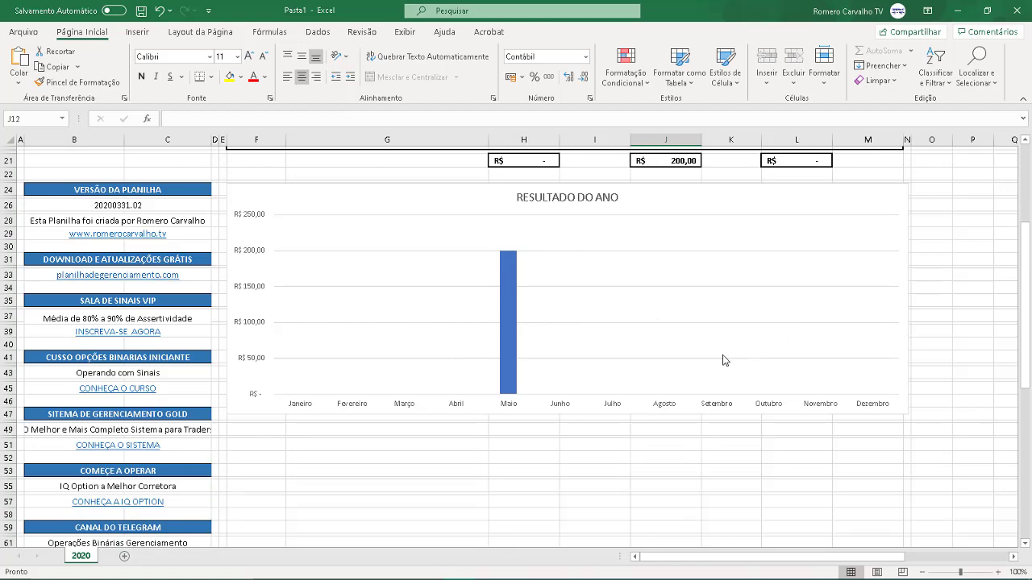
{"action": "scroll", "coordinate": [722, 358], "scroll_direction": "up", "scroll_amount": 6}
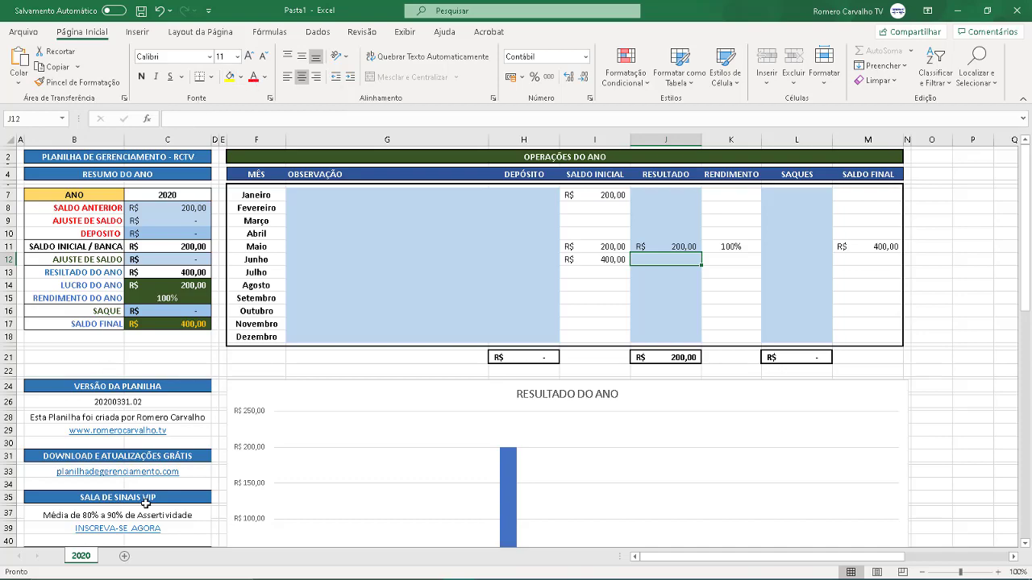
Step: Insert a sheet from the Gerenciamento Mensal template and place it after the 2020 sheet
{"action": "right_click", "coordinate": [82, 557]}
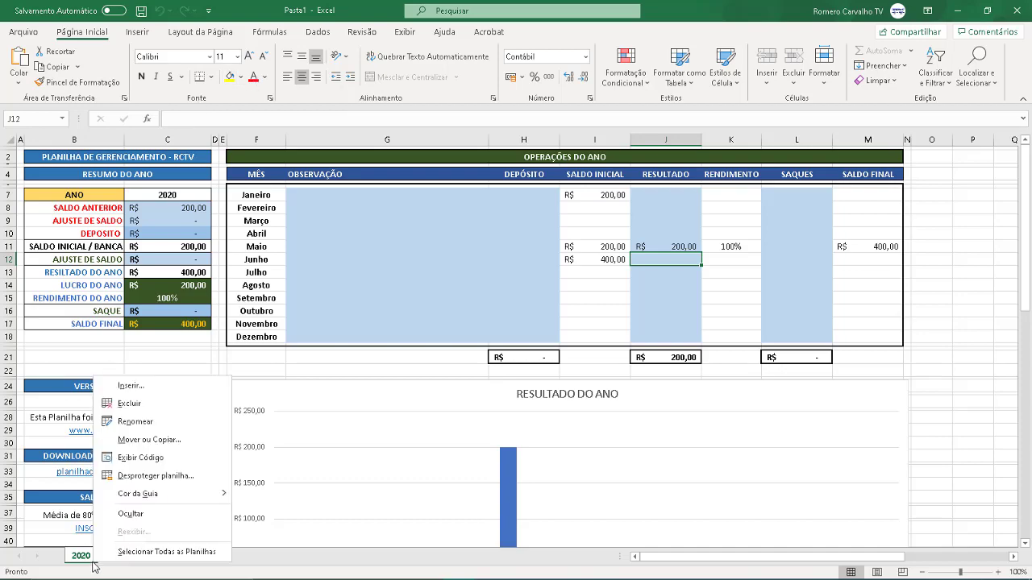
{"action": "left_click", "coordinate": [178, 391]}
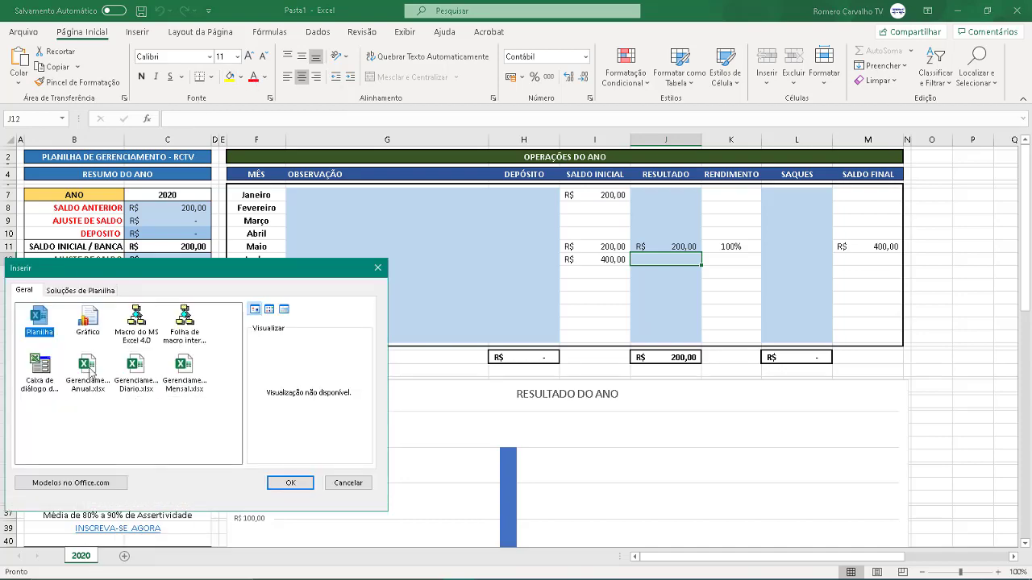
{"action": "double_click", "coordinate": [184, 369]}
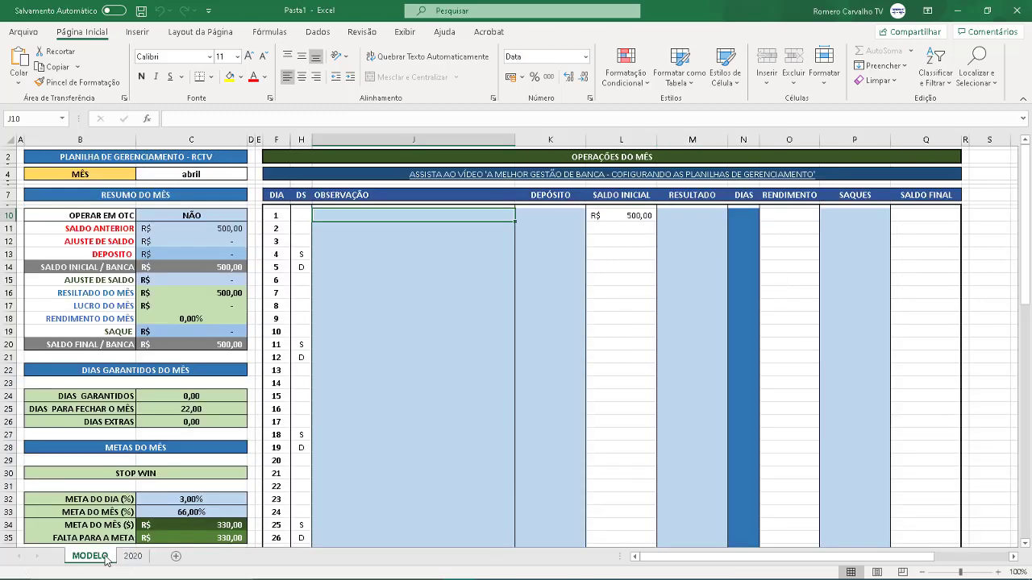
{"action": "left_click_drag", "start_coordinate": [129, 560], "coordinate": [159, 561]}
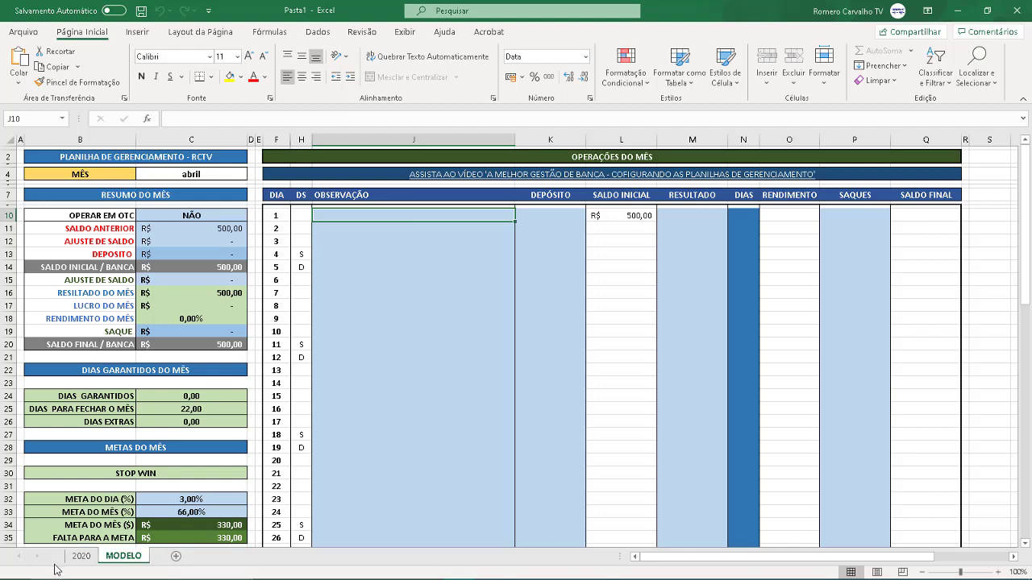
Step: Rename the inserted MODELO sheet as 05 - MAIO and go to its month field
{"action": "double_click", "coordinate": [134, 562]}
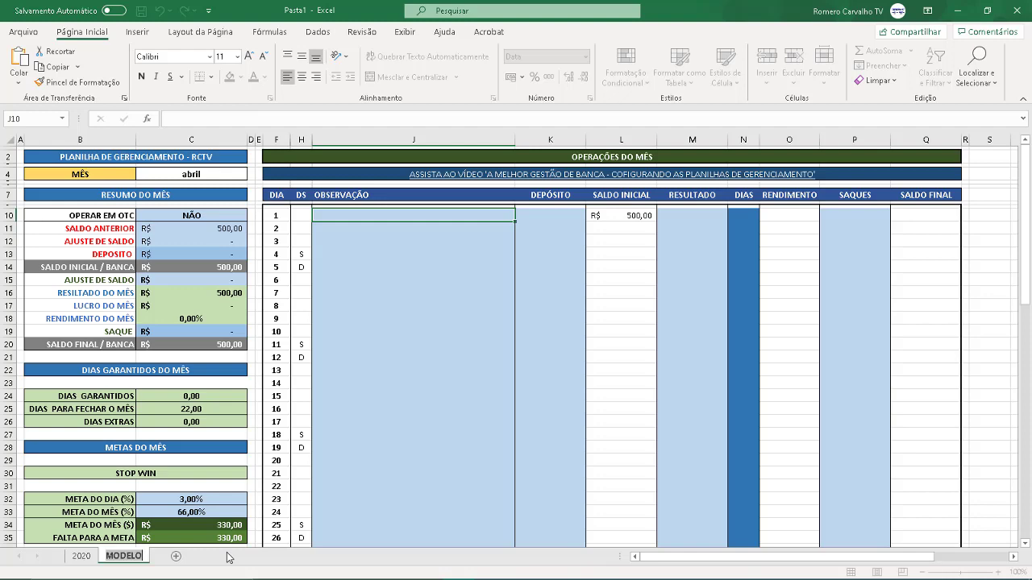
{"action": "type", "text": "05 - "}
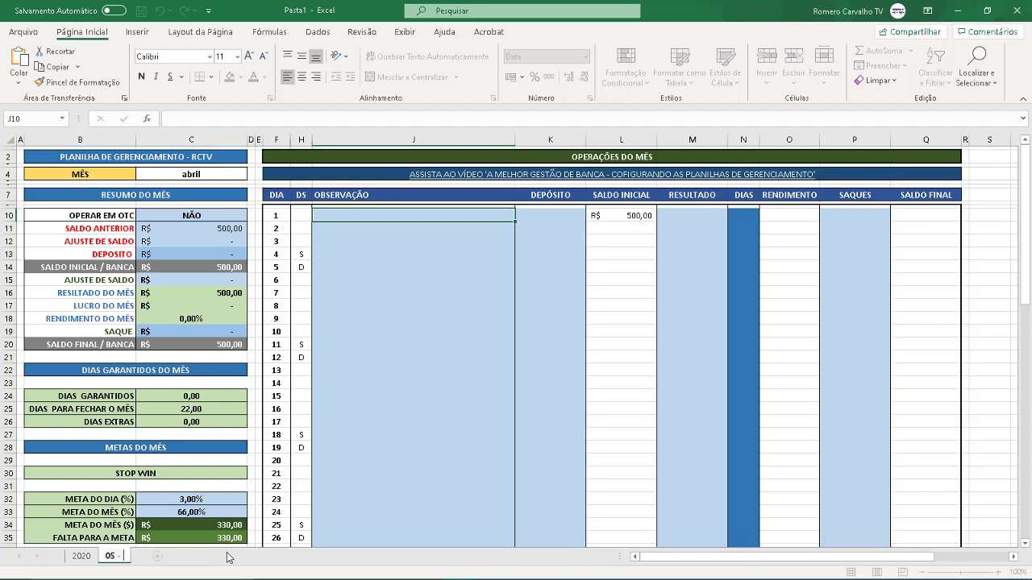
{"action": "type", "text": "MAIO"}
{"action": "key", "text": "Return"}
{"action": "left_click", "coordinate": [199, 171]}
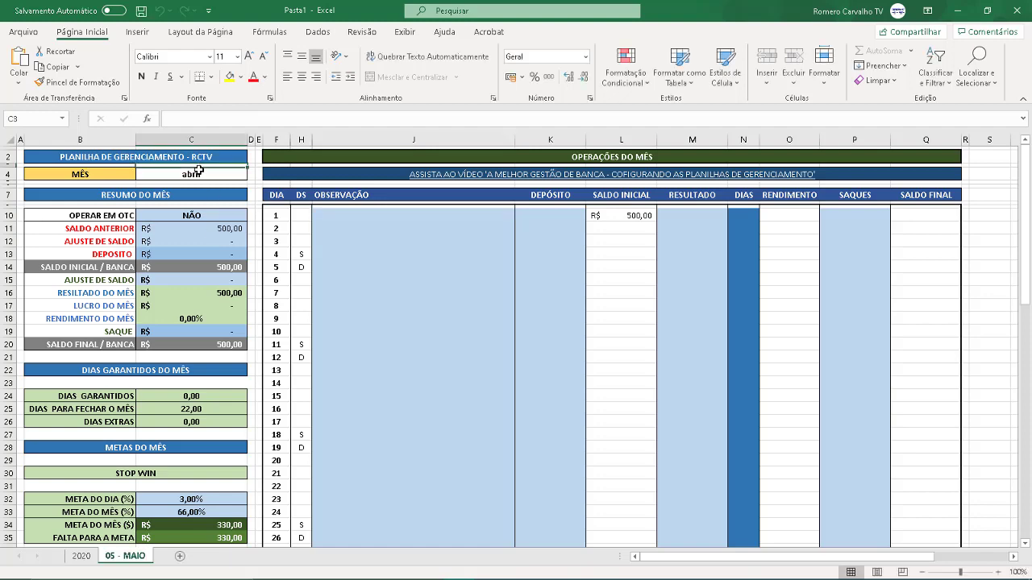
Step: Try setting the month to maio and linking SALDO ANTERIOR to cell I10 of the 2020 sheet, and undo both edits
{"action": "left_click", "coordinate": [198, 171]}
{"action": "double_click", "coordinate": [198, 171]}
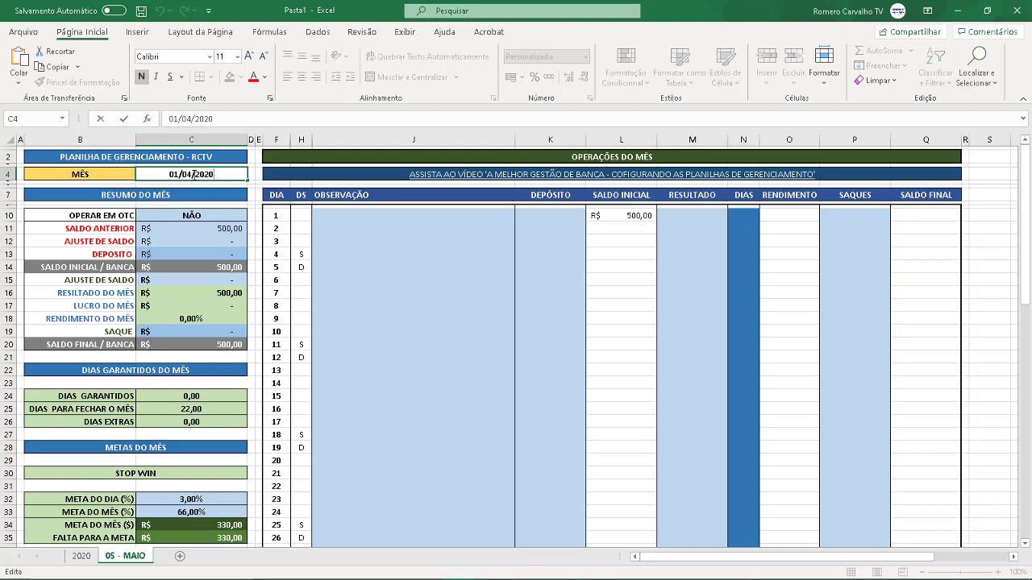
{"action": "key", "text": "Delete"}
{"action": "type", "text": "5"}
{"action": "key", "text": "Return"}
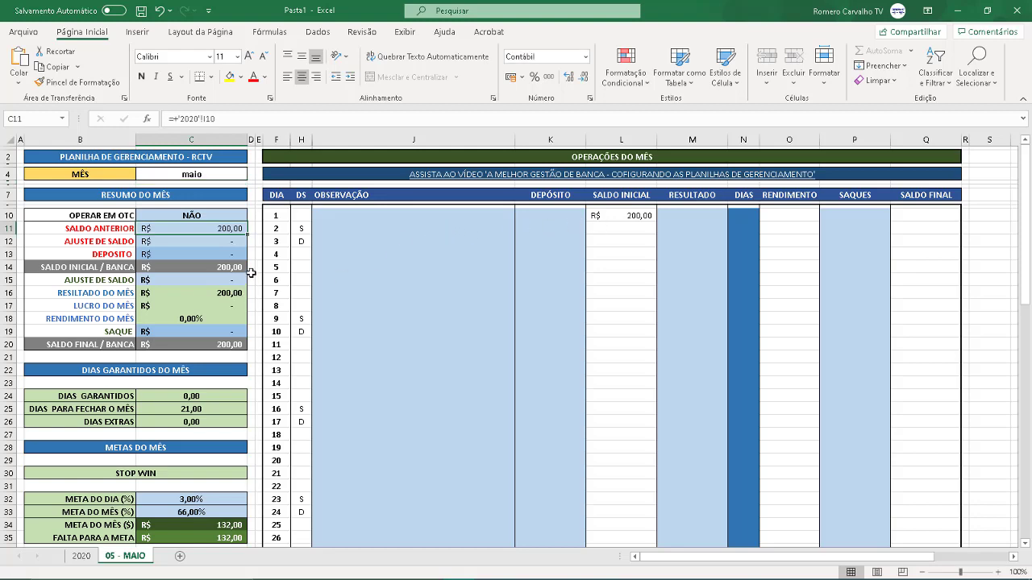
{"action": "key", "text": "ctrl+z"}
{"action": "key", "text": "ctrl+z"}
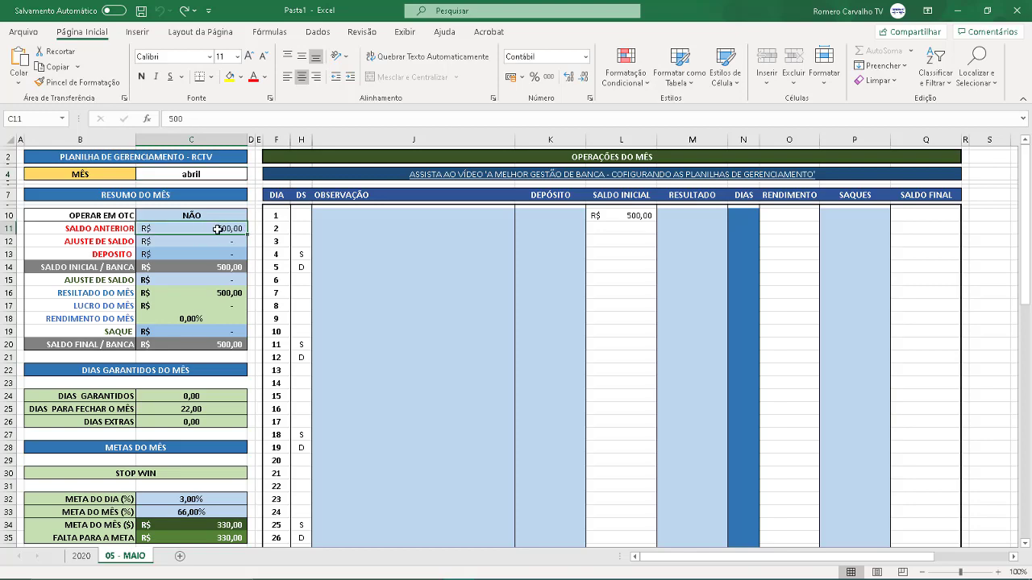
Step: Check the balances on the 2020 sheet and set SALDO ANTERIOR on the 05 - MAIO sheet to 200
{"action": "left_click", "coordinate": [82, 557]}
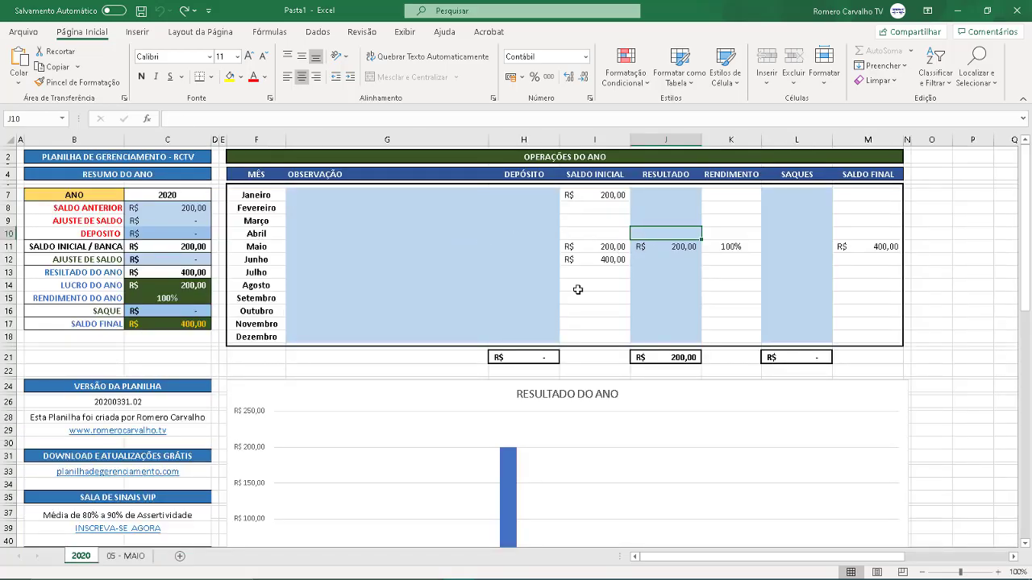
{"action": "left_click", "coordinate": [145, 562]}
{"action": "left_click", "coordinate": [226, 231]}
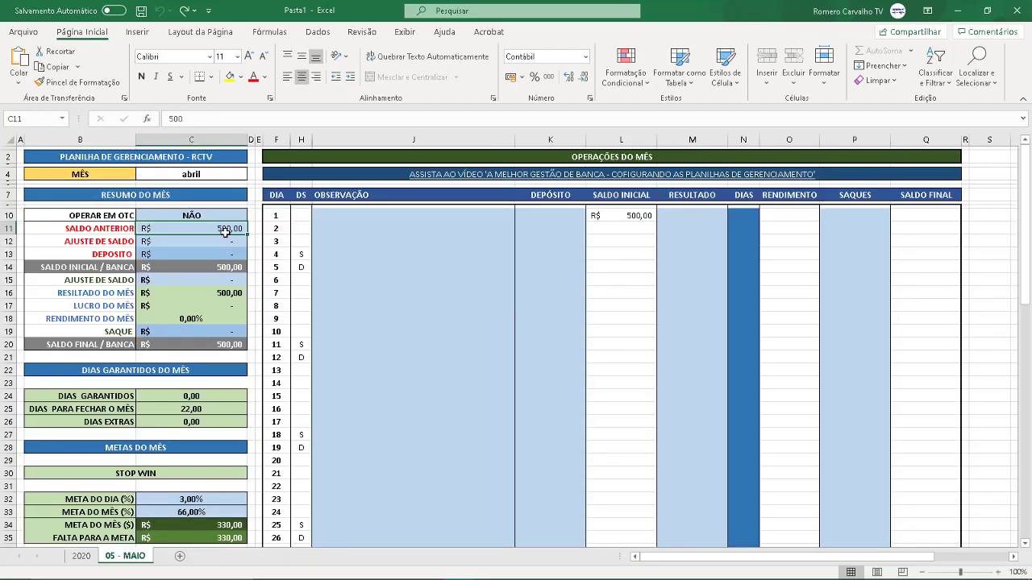
{"action": "type", "text": "2"}
{"action": "key", "text": "Return"}
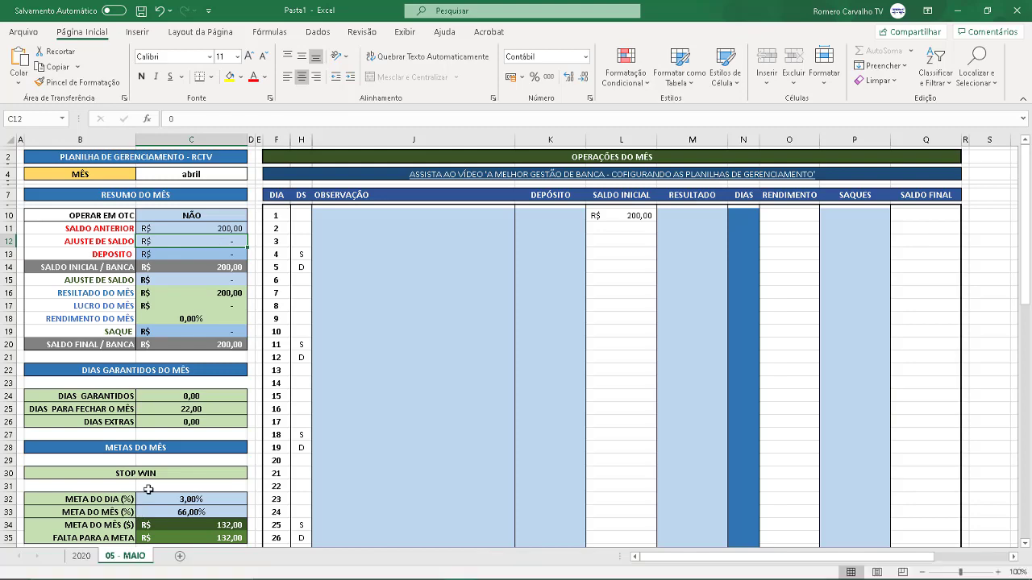
Step: Enter a deposit of 300 in the DEPOSITO field of the month's summary
{"action": "left_click", "coordinate": [216, 255]}
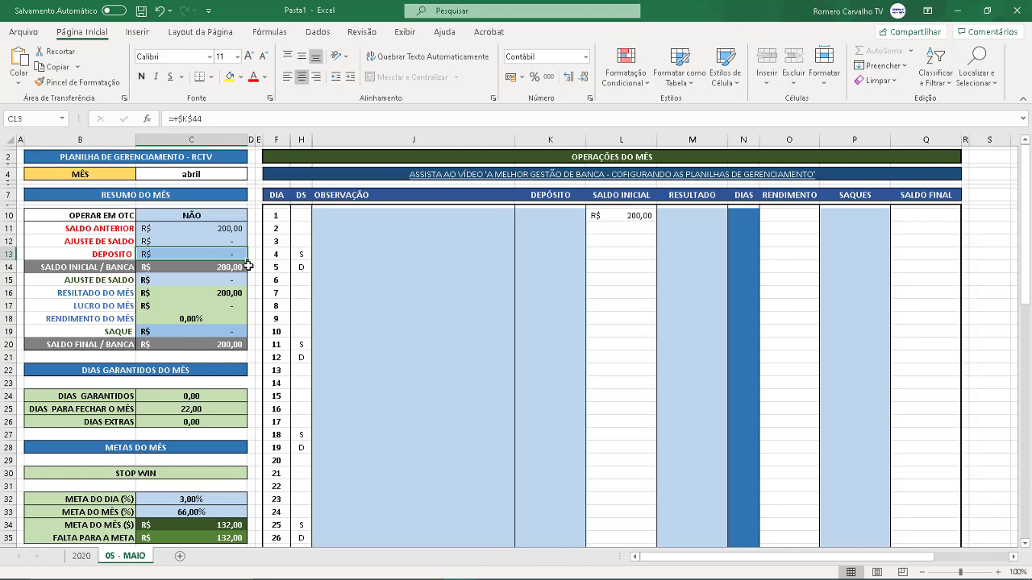
{"action": "type", "text": "300"}
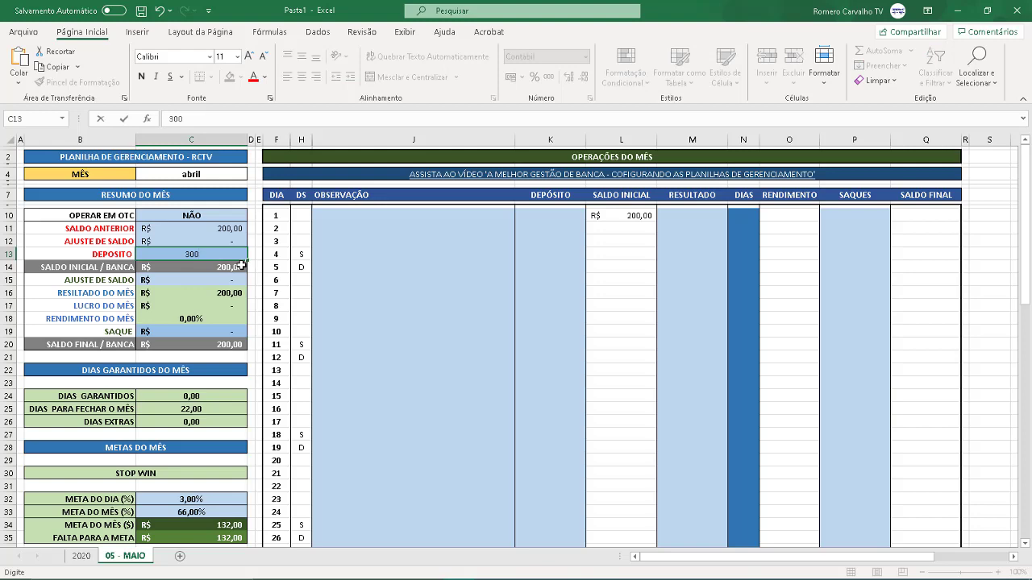
{"action": "key", "text": "Return"}
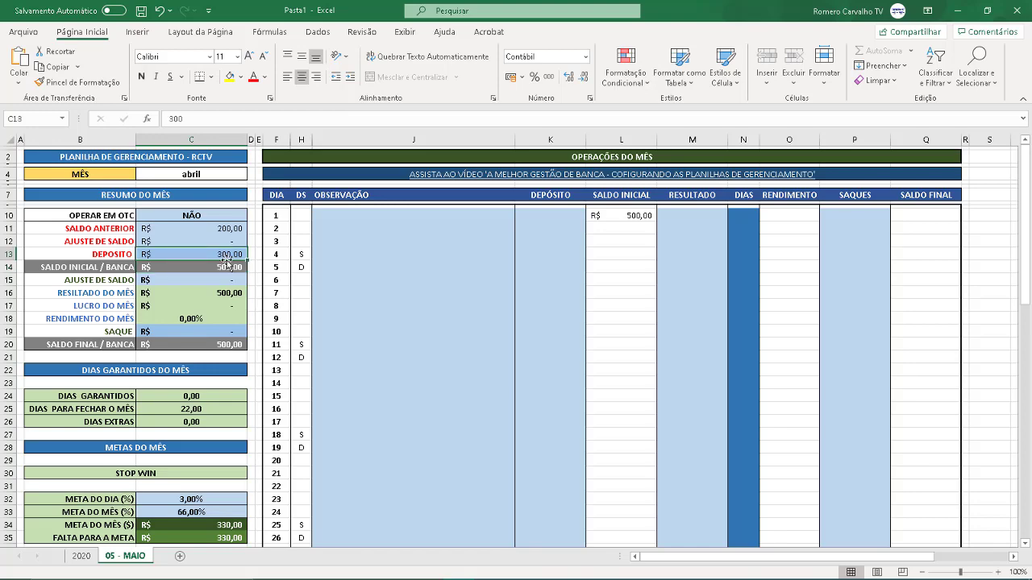
{"action": "left_click", "coordinate": [346, 220]}
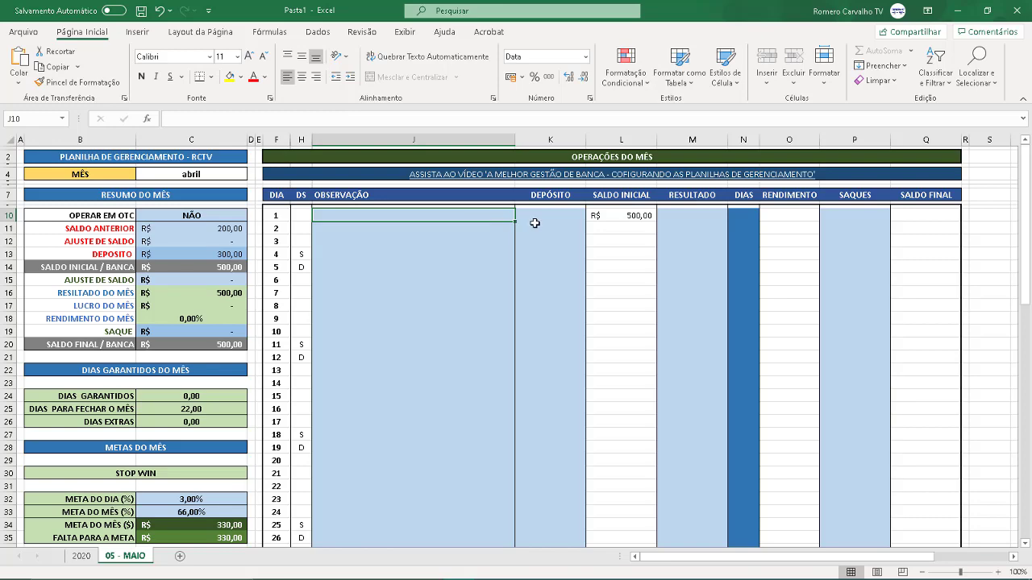
{"action": "key", "text": "ctrl+z"}
{"action": "type", "text": "300"}
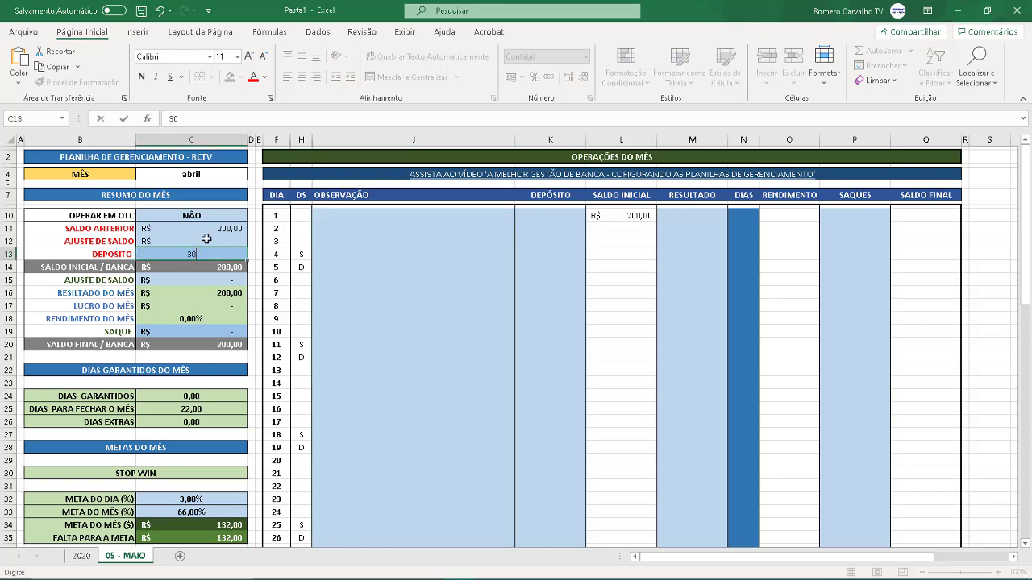
{"action": "key", "text": "Return"}
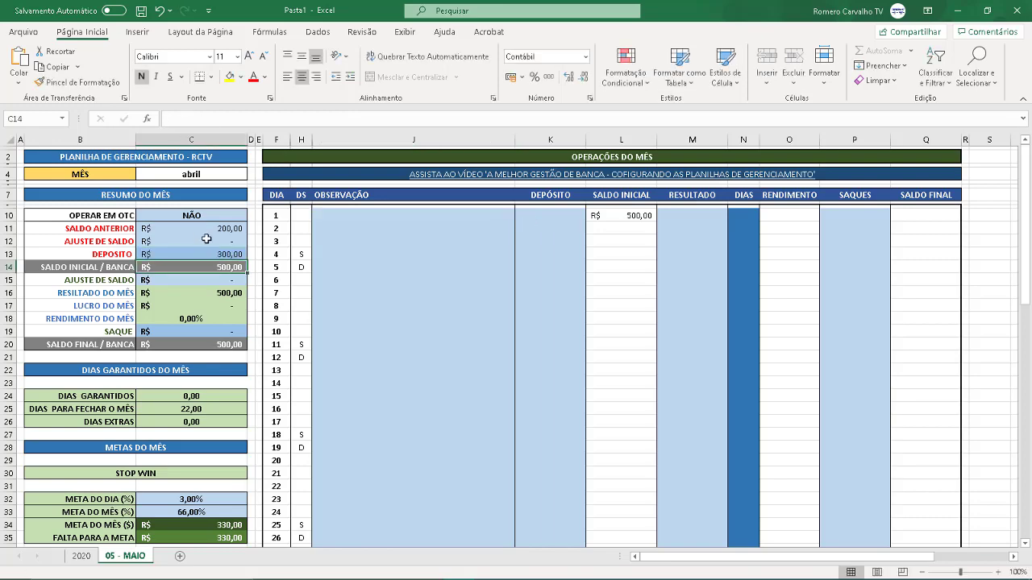
Step: Enter results of 50, 40 and 30 for days 1, 2 and 3 in the month's operations table
{"action": "left_click", "coordinate": [555, 213]}
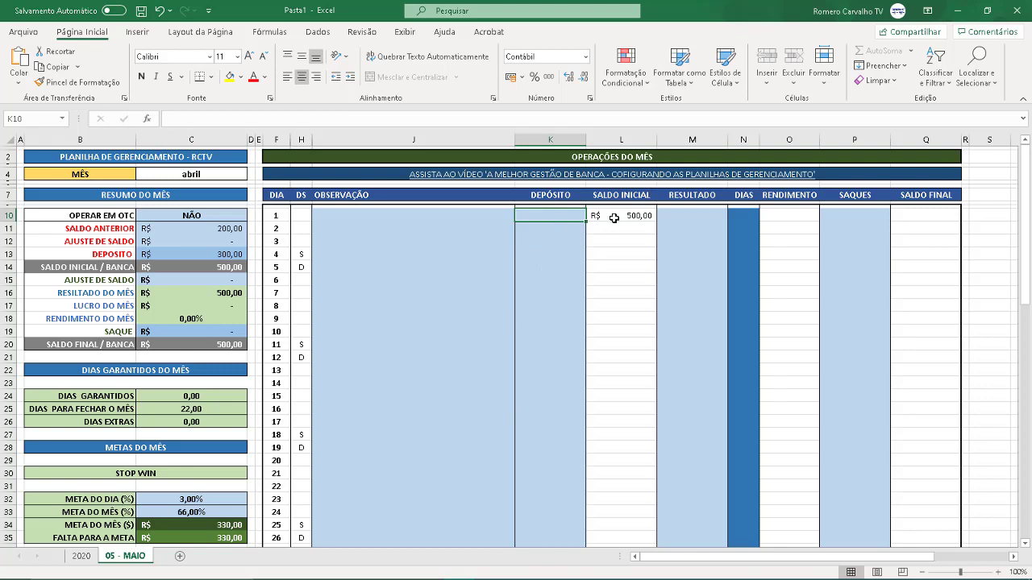
{"action": "left_click", "coordinate": [675, 217]}
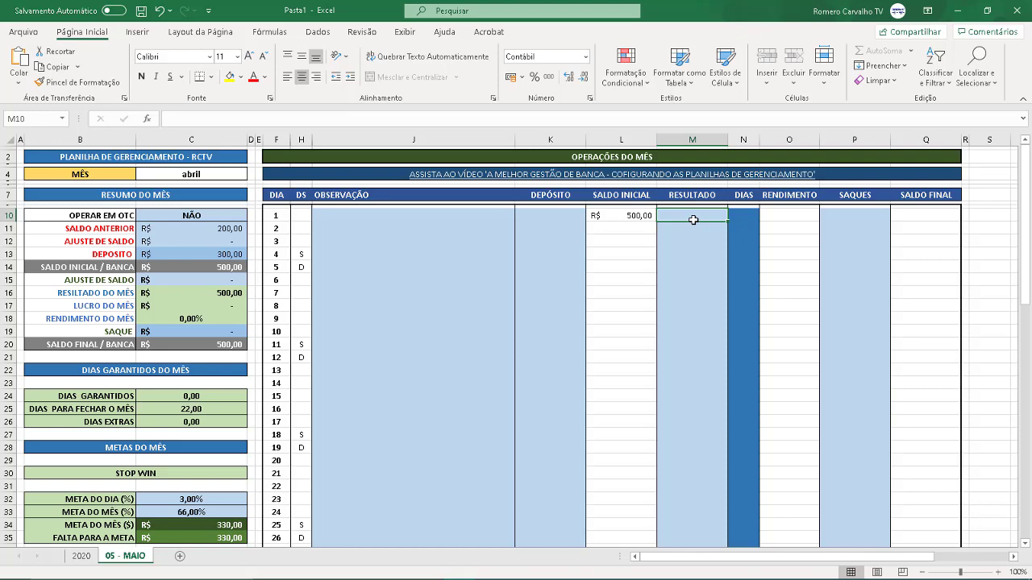
{"action": "type", "text": "50"}
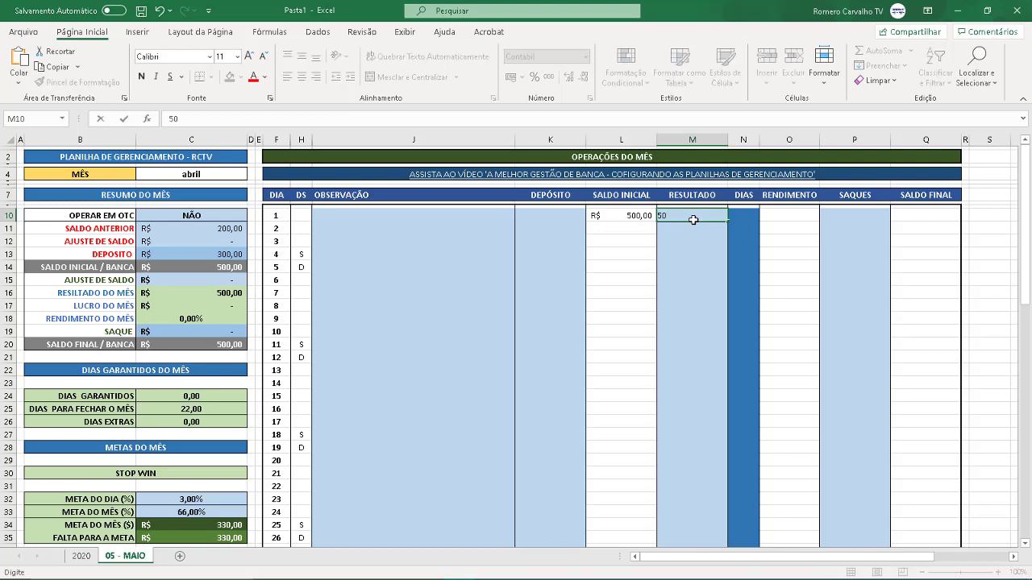
{"action": "key", "text": "Return"}
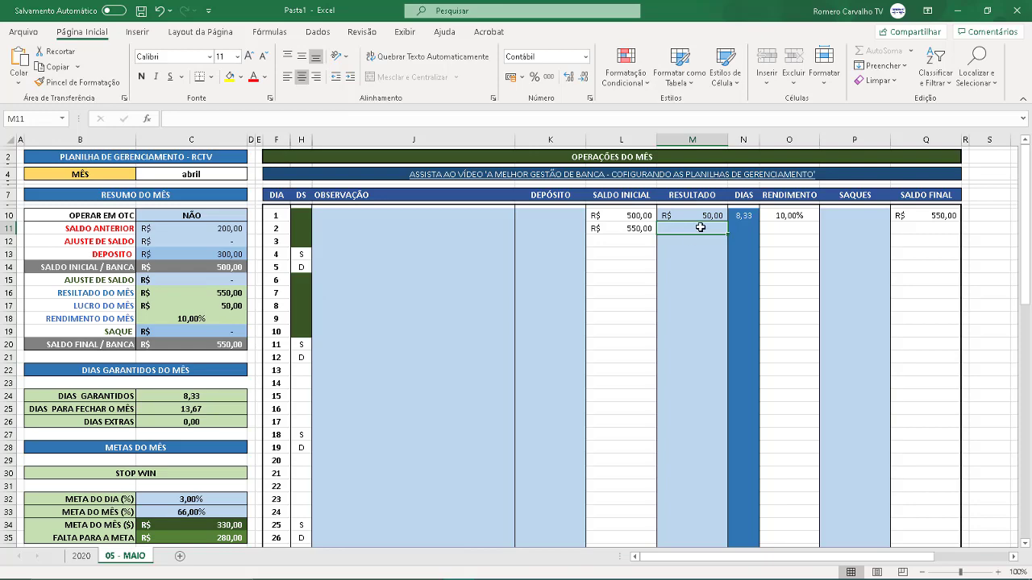
{"action": "type", "text": "40"}
{"action": "key", "text": "Return"}
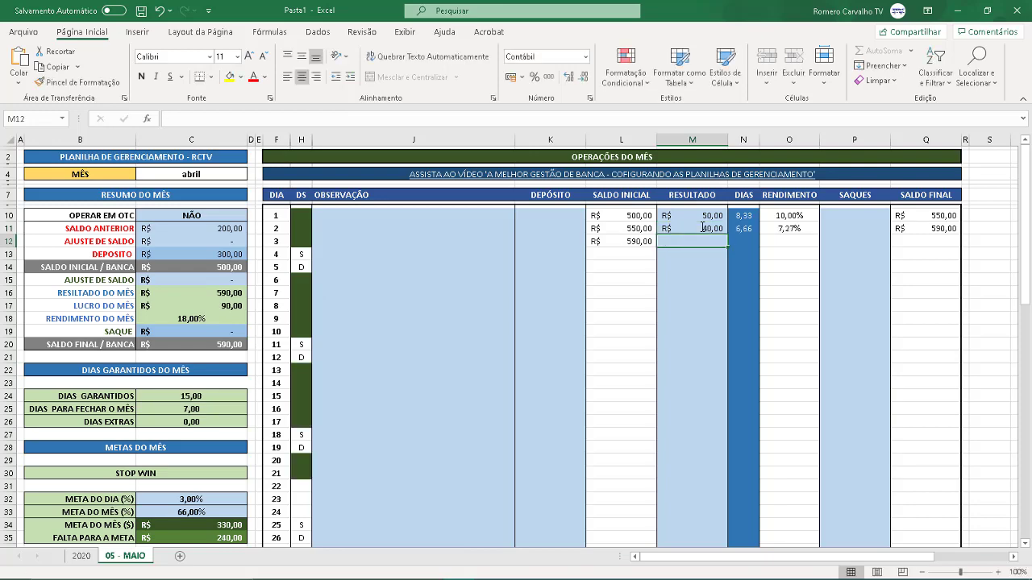
{"action": "type", "text": "30"}
{"action": "key", "text": "Return"}
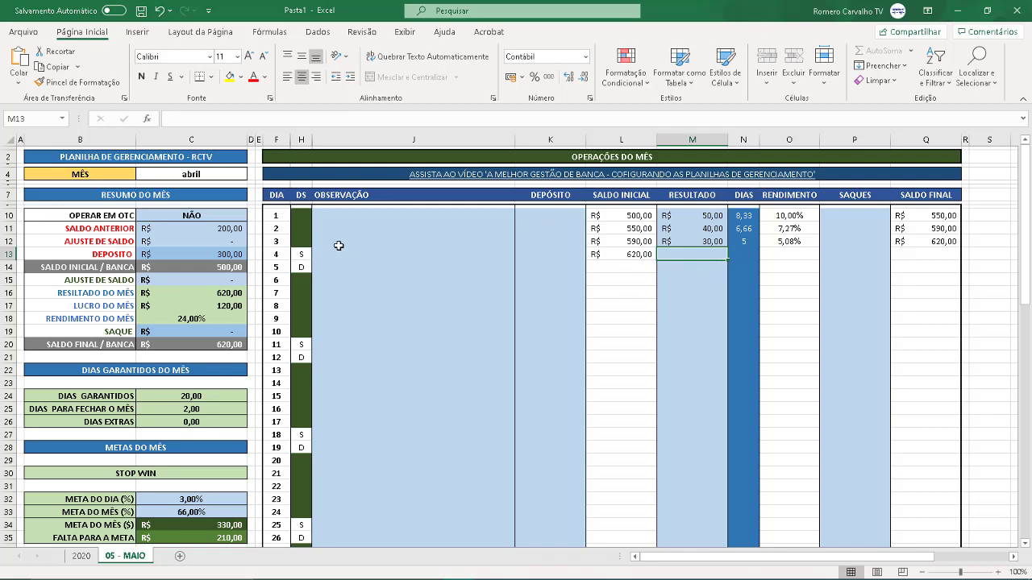
Step: Enter a result of -100 for day 6 and check the totals below the operations table
{"action": "left_click", "coordinate": [692, 283]}
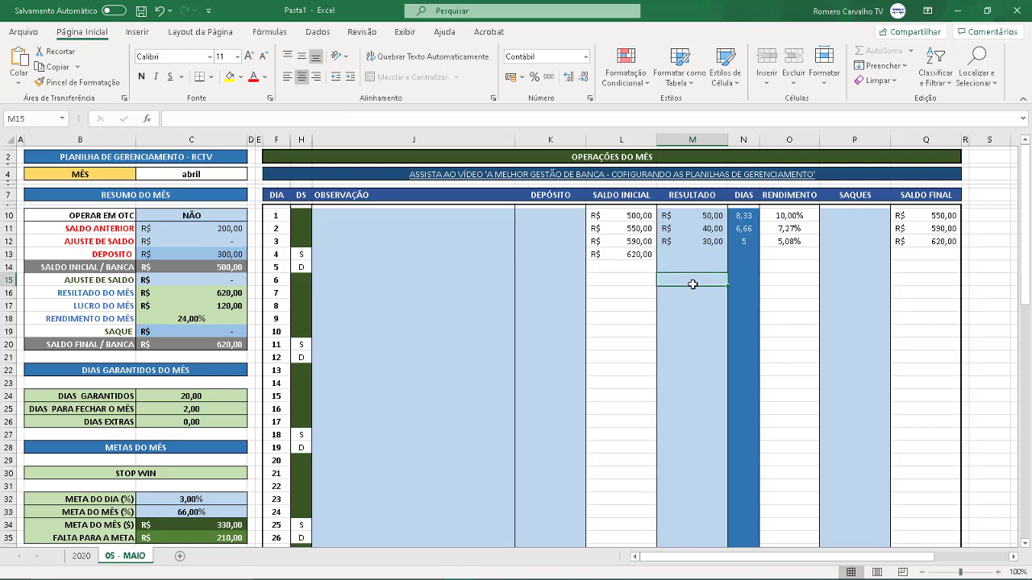
{"action": "type", "text": "-100"}
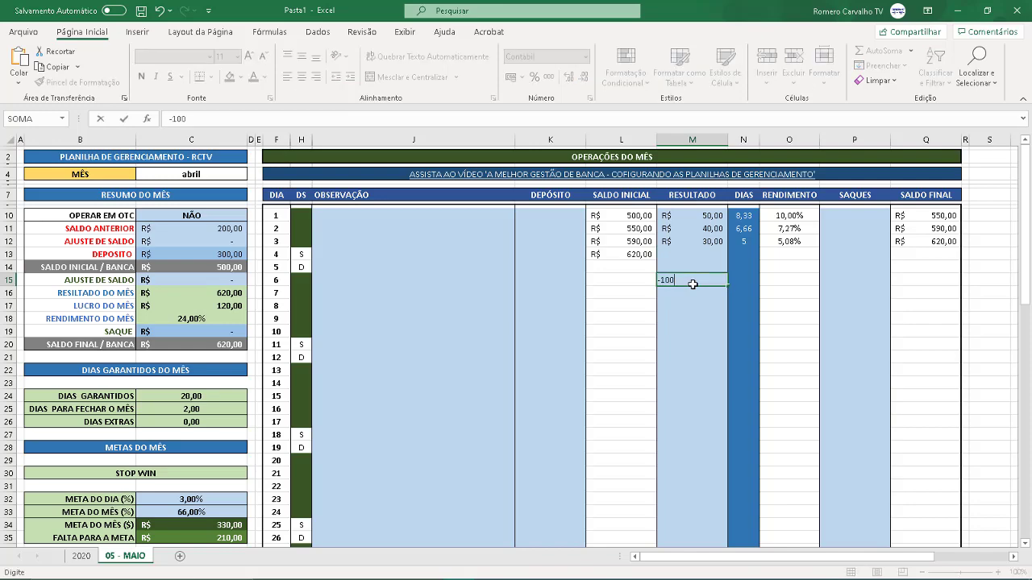
{"action": "key", "text": "Return"}
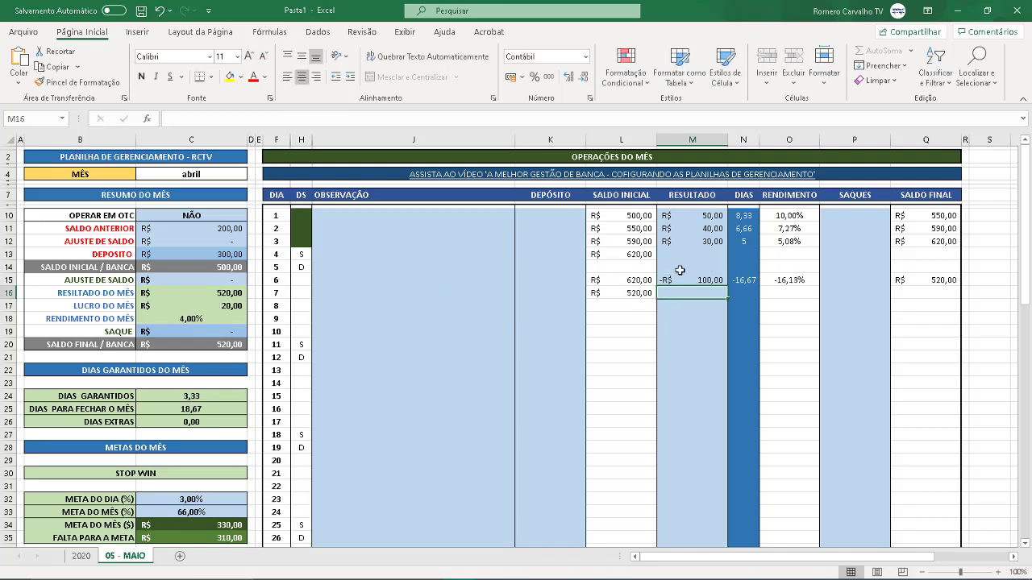
{"action": "scroll", "coordinate": [699, 330], "scroll_direction": "down", "scroll_amount": 5}
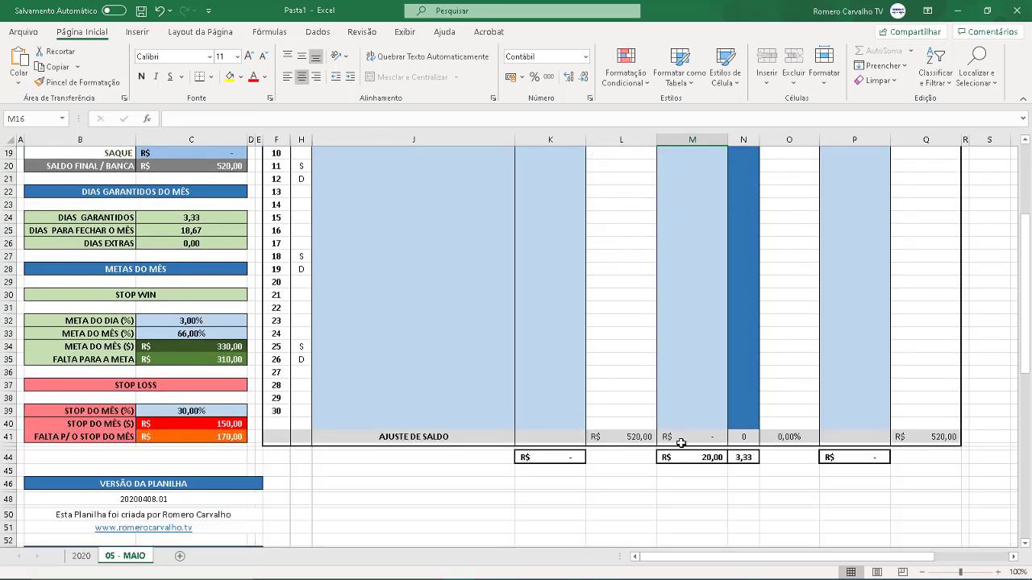
{"action": "scroll", "coordinate": [682, 447], "scroll_direction": "up", "scroll_amount": 6}
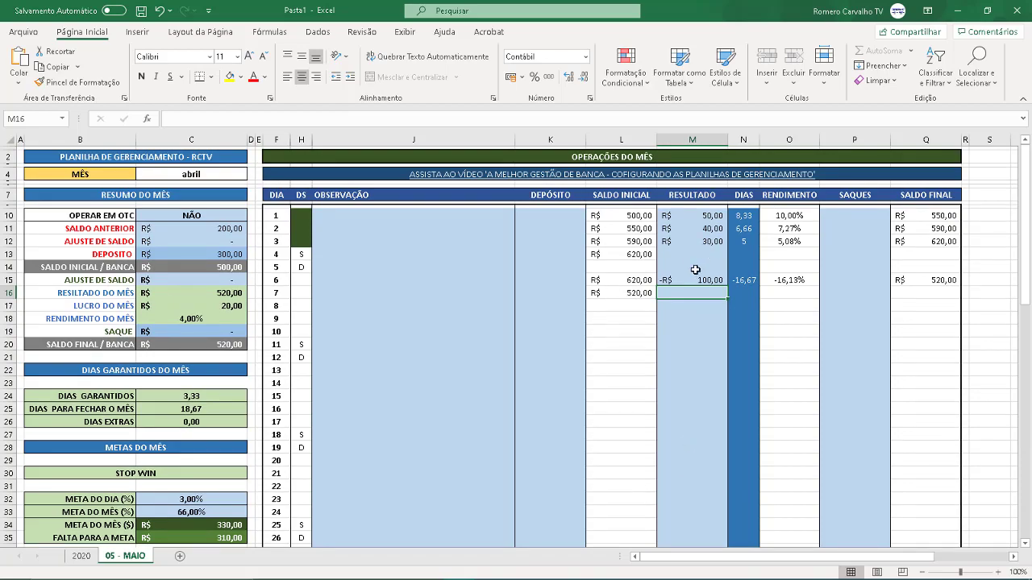
Step: Change the day 6 result in the month's operations table to -10
{"action": "left_click", "coordinate": [703, 242]}
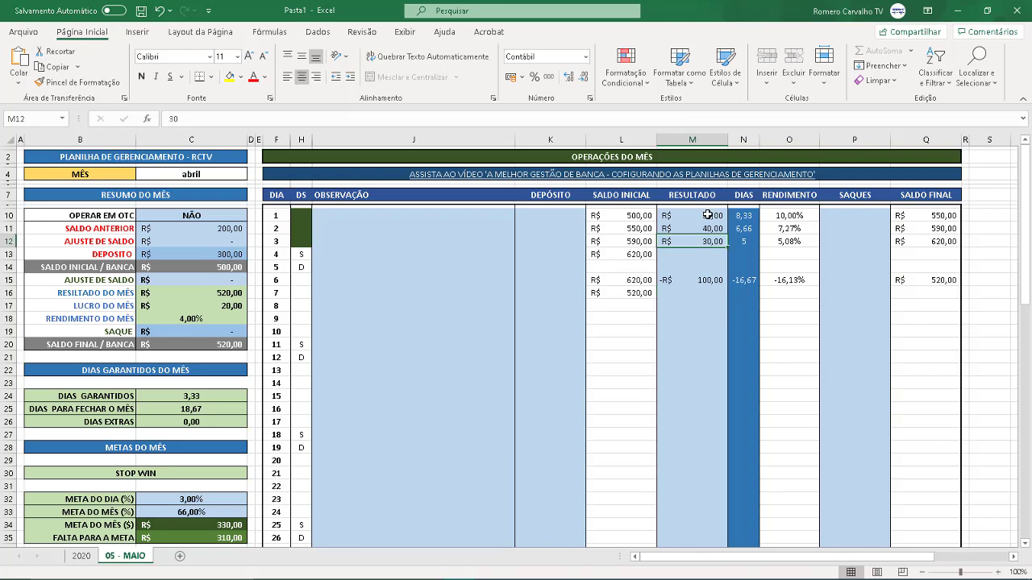
{"action": "left_click", "coordinate": [697, 280]}
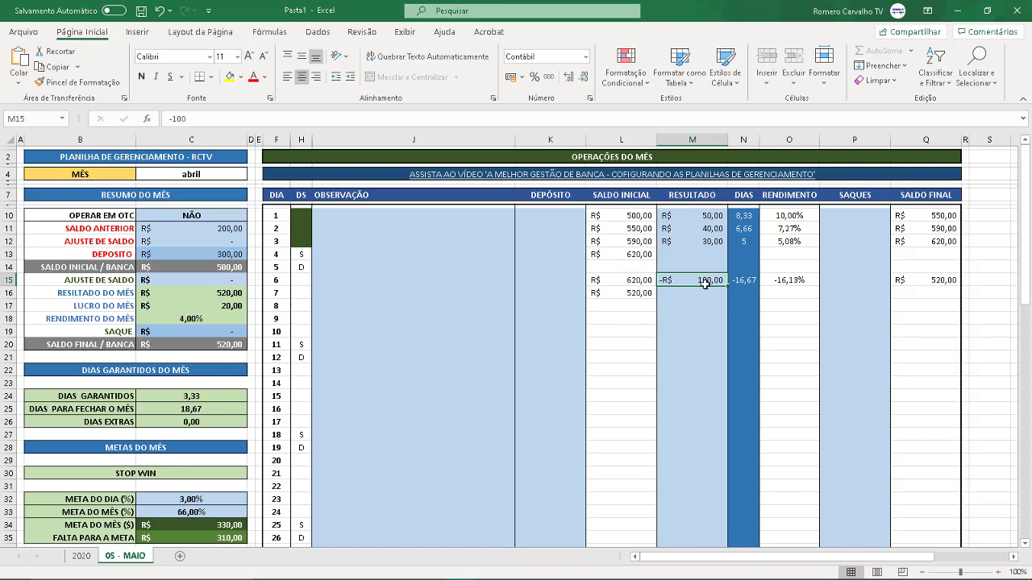
{"action": "type", "text": "-10"}
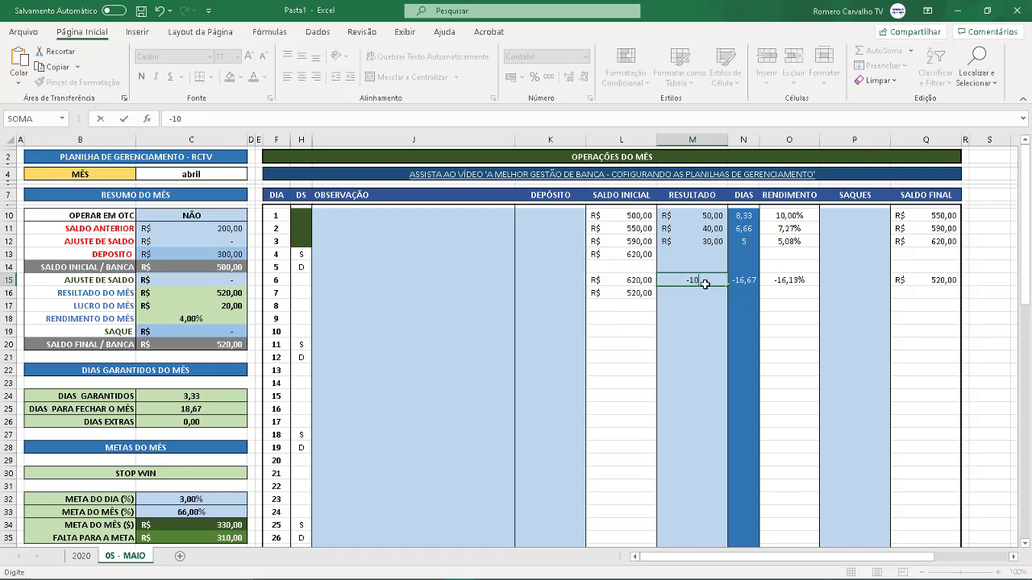
{"action": "key", "text": "Return"}
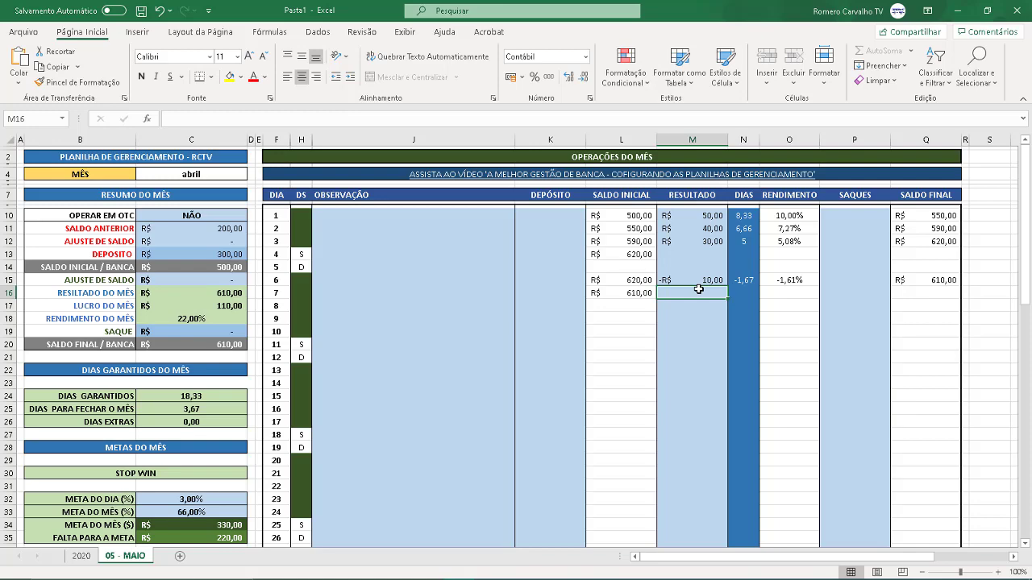
Step: Examine the daily and monthly goal percentages, the monthly stop loss percentage and the totals of the operations table
{"action": "scroll", "coordinate": [341, 343], "scroll_direction": "down", "scroll_amount": 1}
{"action": "scroll", "coordinate": [341, 343], "scroll_direction": "down", "scroll_amount": 1}
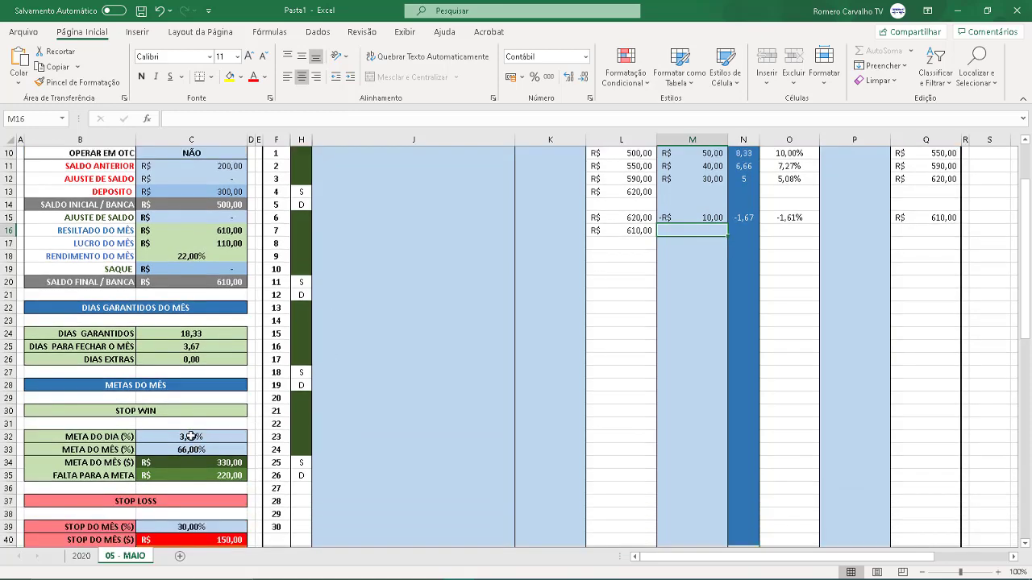
{"action": "left_click", "coordinate": [190, 437]}
{"action": "scroll", "coordinate": [198, 474], "scroll_direction": "down", "scroll_amount": 1}
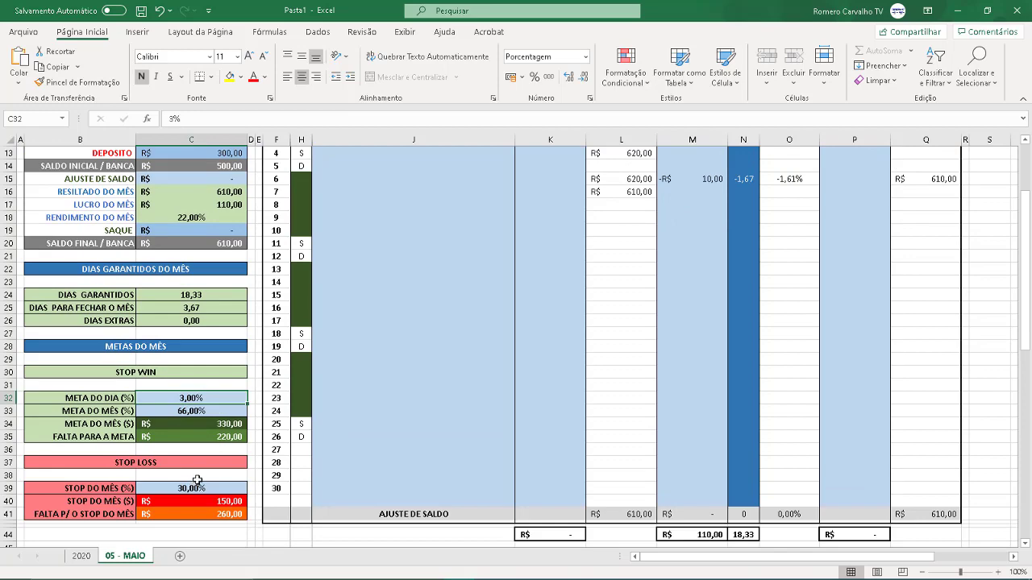
{"action": "left_click", "coordinate": [222, 410]}
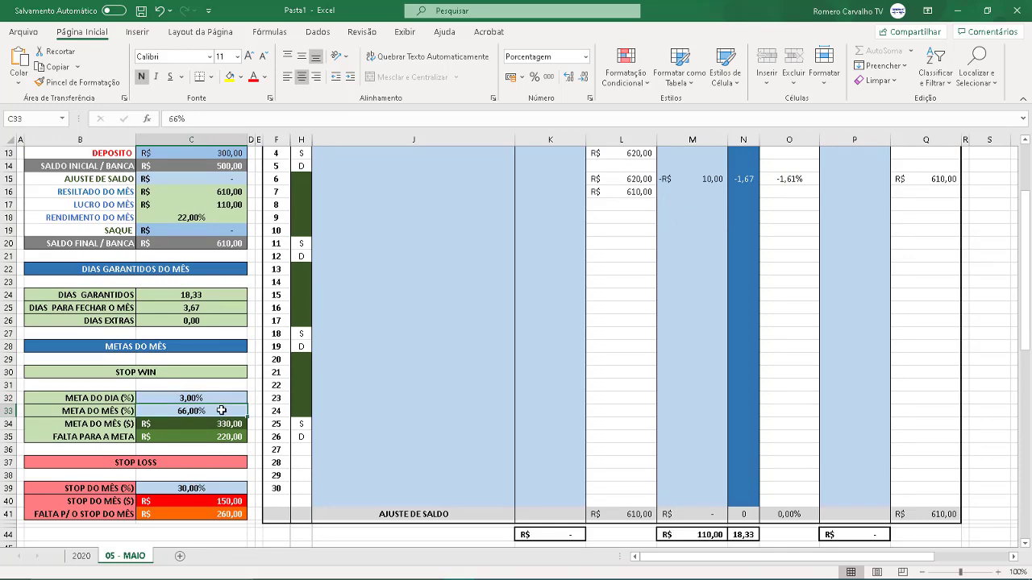
{"action": "left_click", "coordinate": [208, 489]}
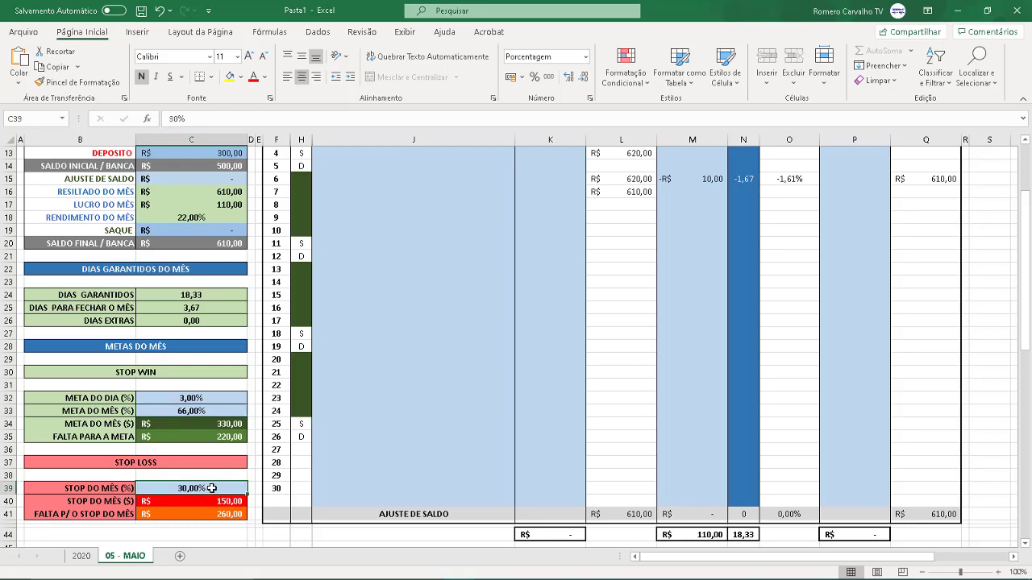
{"action": "scroll", "coordinate": [211, 488], "scroll_direction": "up", "scroll_amount": 4}
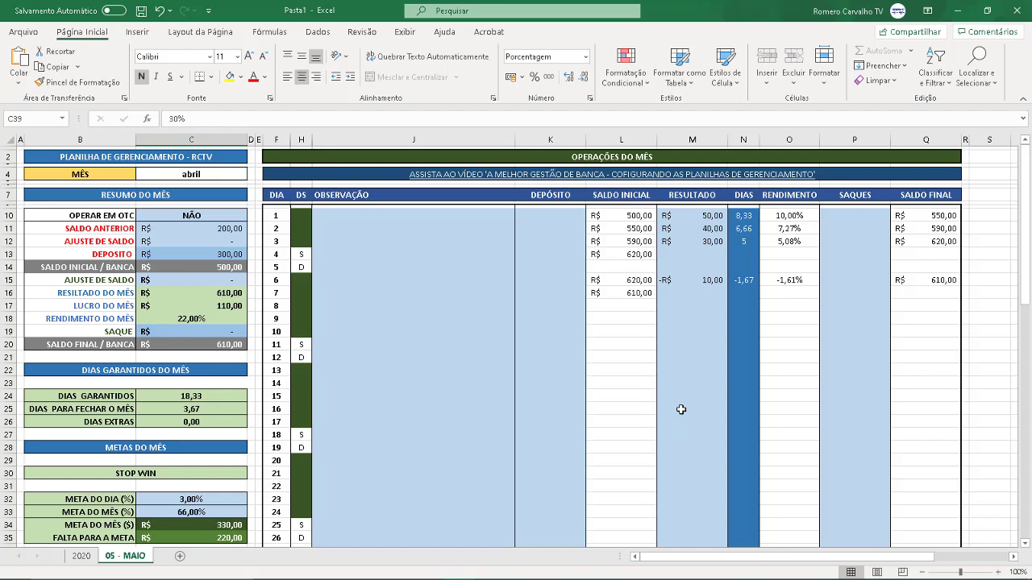
{"action": "scroll", "coordinate": [663, 359], "scroll_direction": "down", "scroll_amount": 4}
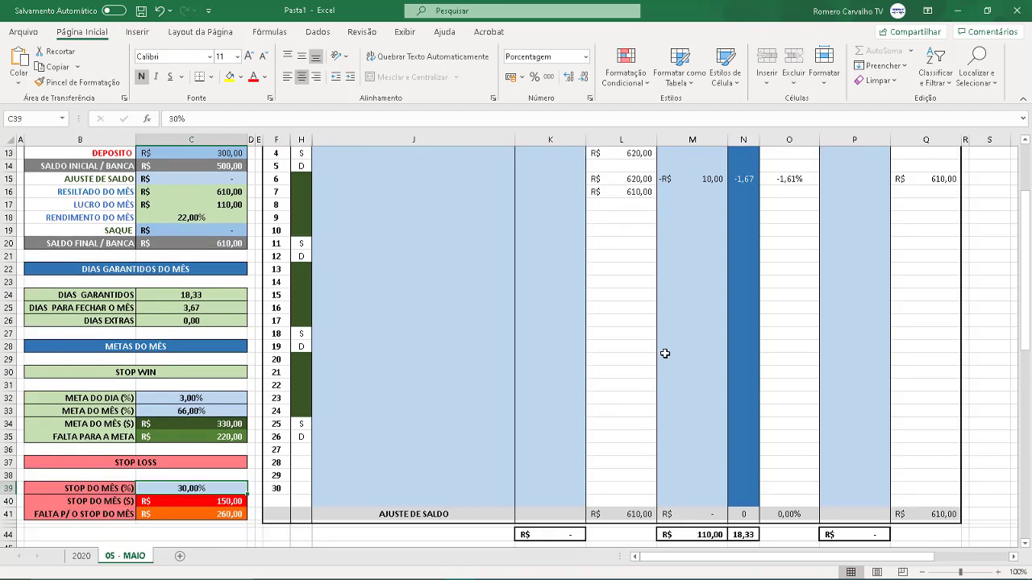
{"action": "scroll", "coordinate": [664, 354], "scroll_direction": "down", "scroll_amount": 1}
{"action": "left_click", "coordinate": [229, 374]}
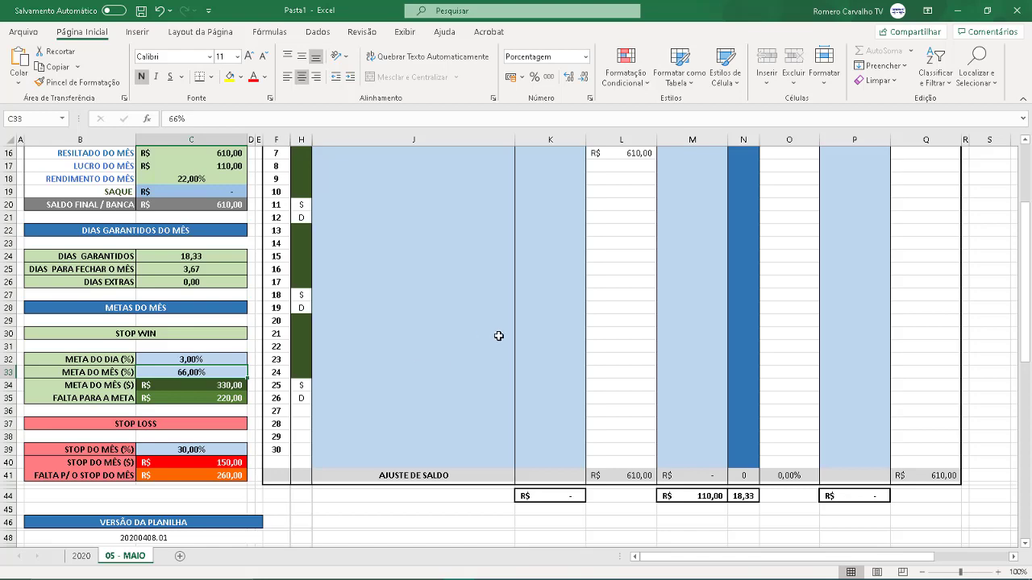
{"action": "scroll", "coordinate": [637, 306], "scroll_direction": "up", "scroll_amount": 3}
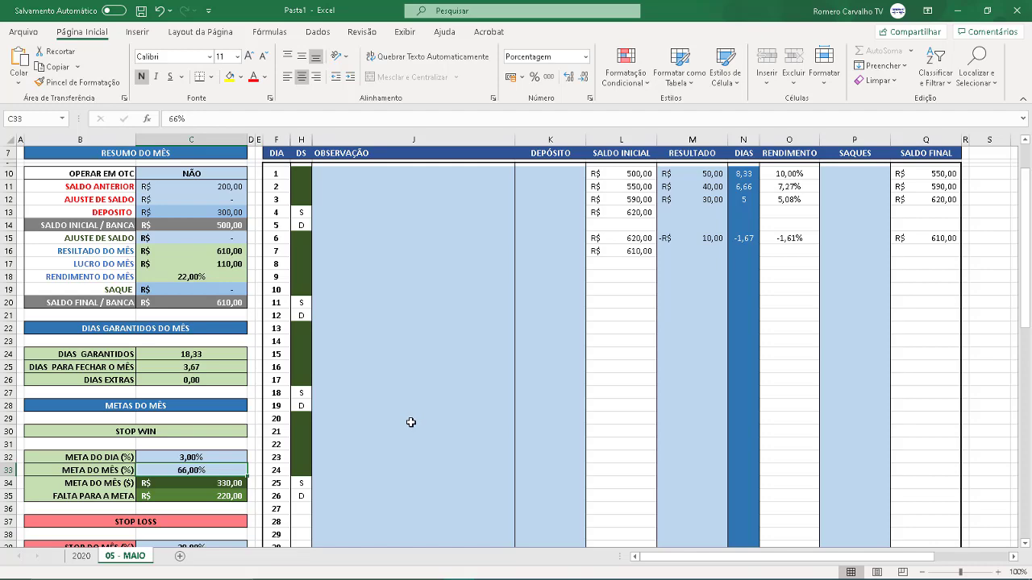
Step: Check the total of the results column below the month's operations table
{"action": "scroll", "coordinate": [449, 376], "scroll_direction": "up", "scroll_amount": 1}
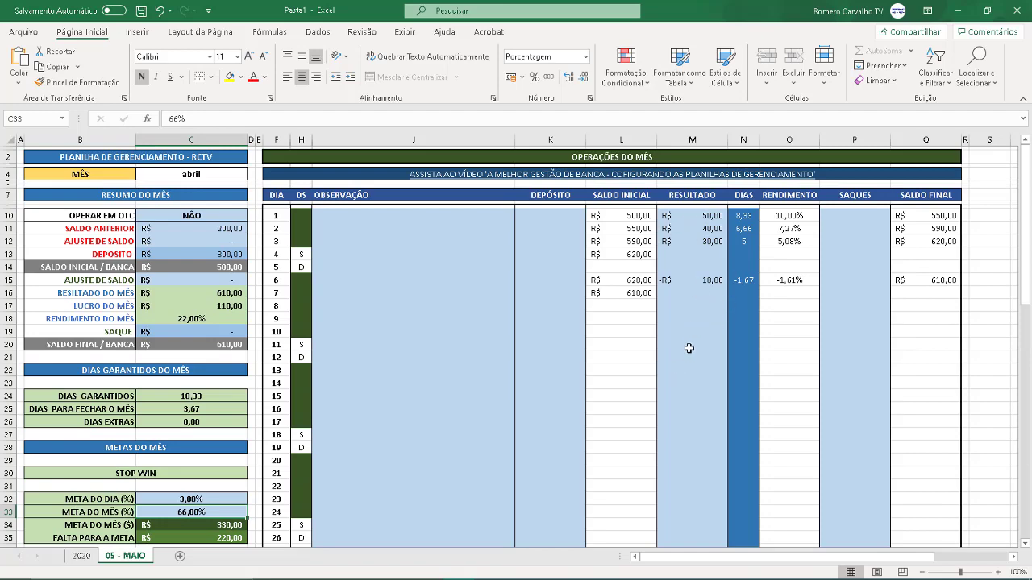
{"action": "scroll", "coordinate": [680, 363], "scroll_direction": "down", "scroll_amount": 4}
{"action": "scroll", "coordinate": [680, 374], "scroll_direction": "down", "scroll_amount": 2}
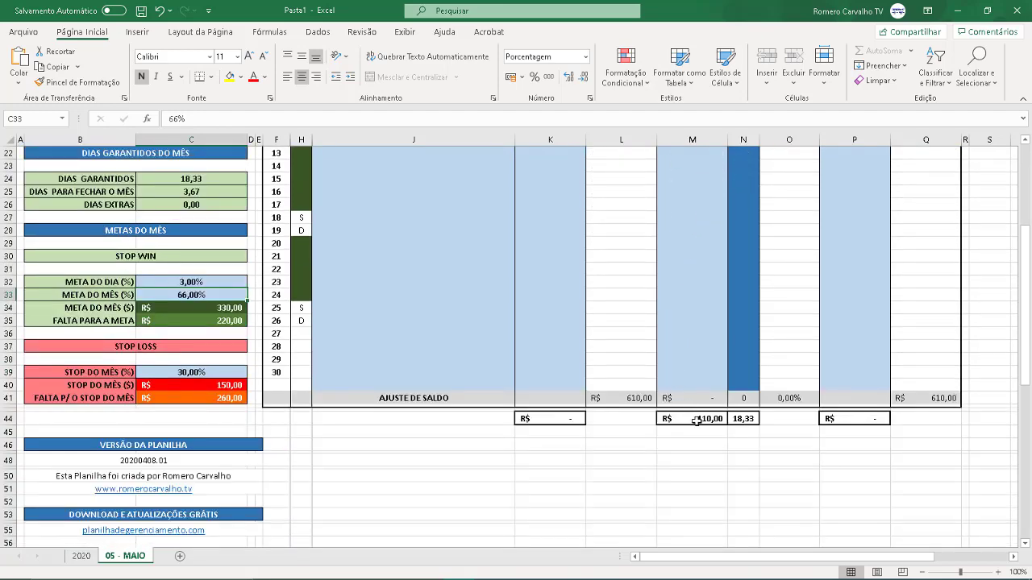
{"action": "left_click", "coordinate": [695, 420]}
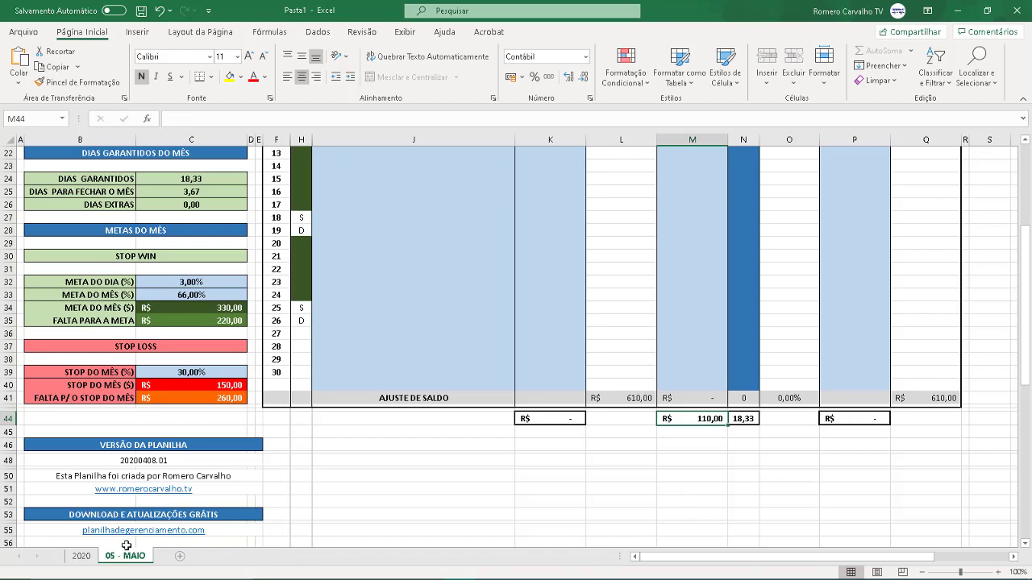
Step: In the 2020 sheet, link Maio's result to the month's profit (LUCRO DO MÊS) in the 05 - MAIO sheet
{"action": "left_click", "coordinate": [79, 556]}
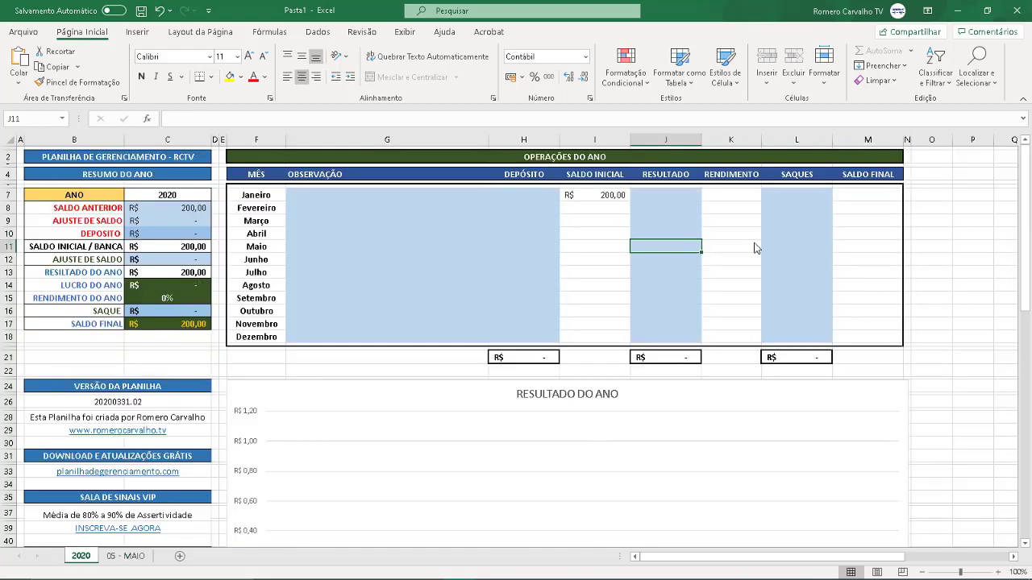
{"action": "type", "text": "+"}
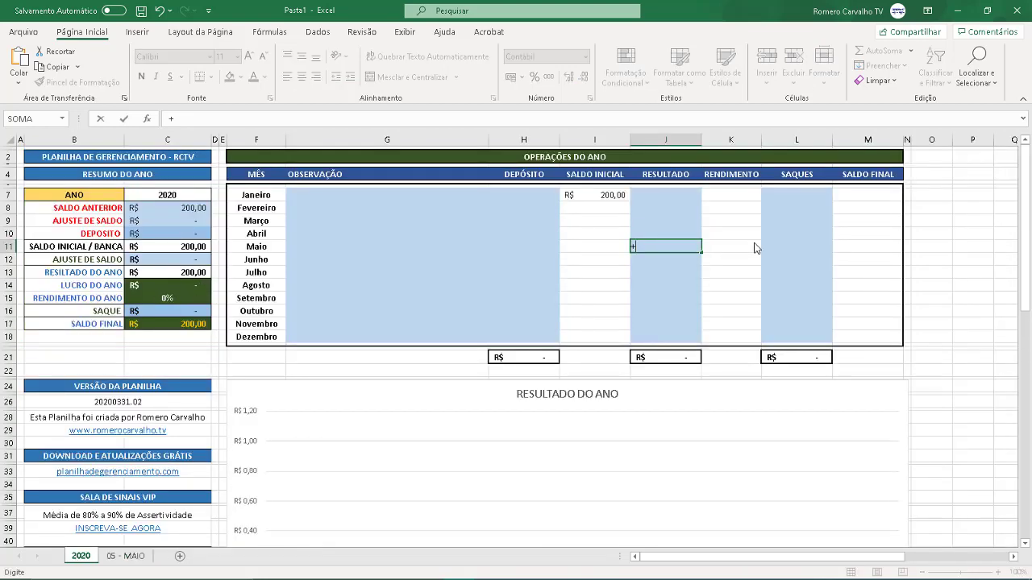
{"action": "left_click", "coordinate": [135, 559]}
{"action": "scroll", "coordinate": [150, 365], "scroll_direction": "up", "scroll_amount": 7}
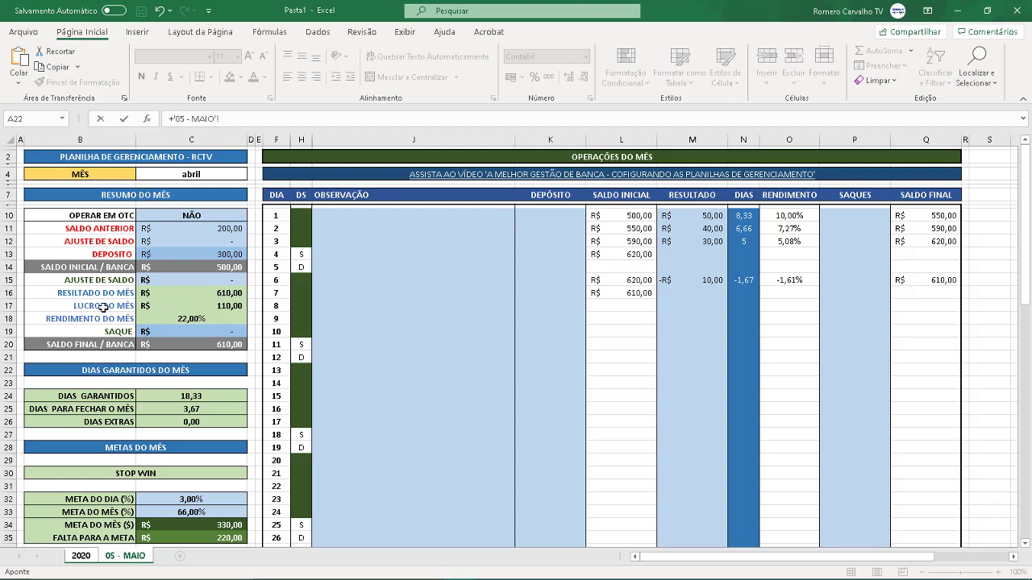
{"action": "left_click", "coordinate": [202, 306]}
{"action": "key", "text": "Return"}
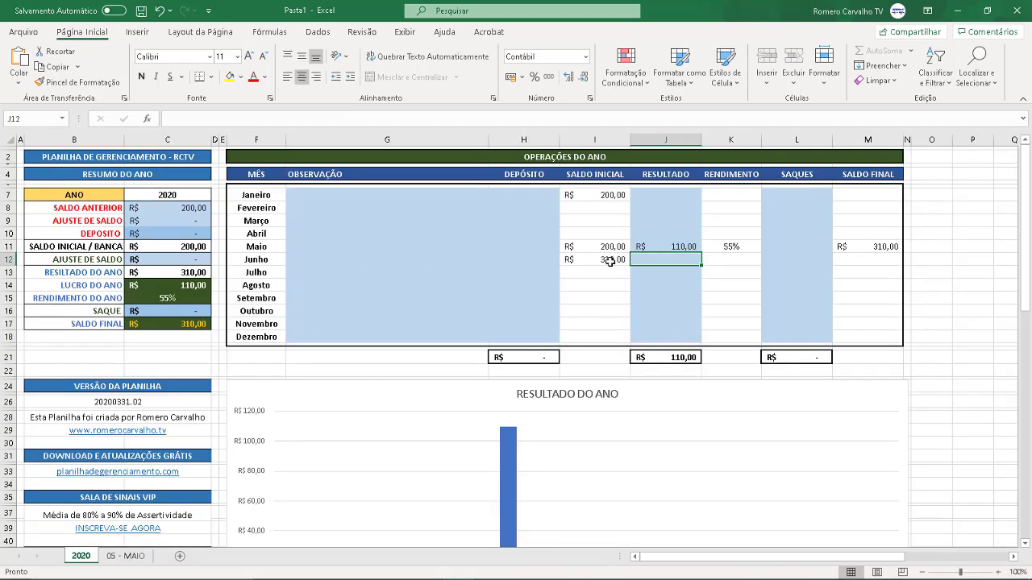
Step: Insert a new monthly sheet based on the Gerenciamento Mensal.xlsx template
{"action": "left_click", "coordinate": [145, 557]}
{"action": "right_click", "coordinate": [142, 557]}
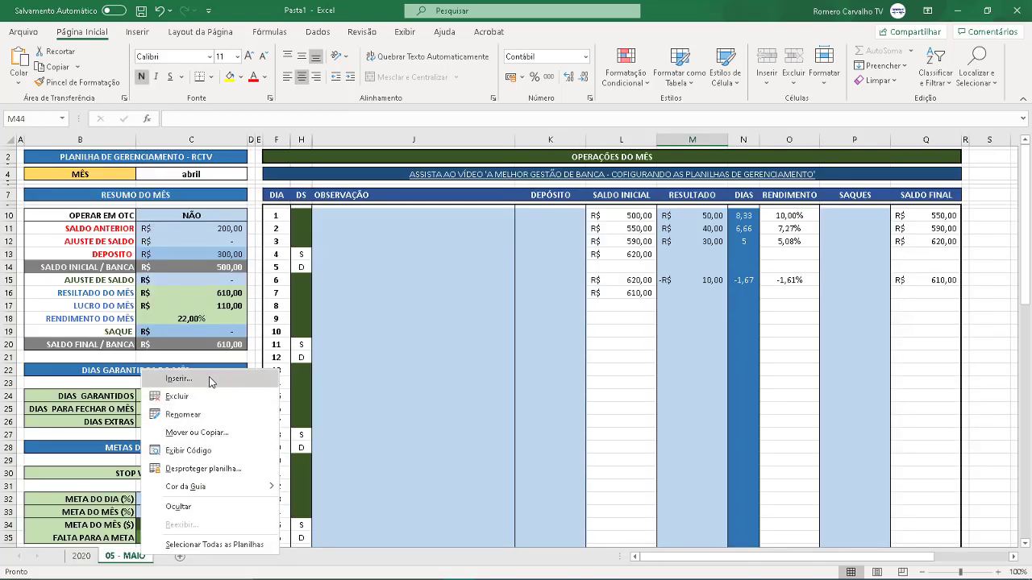
{"action": "left_click", "coordinate": [210, 381]}
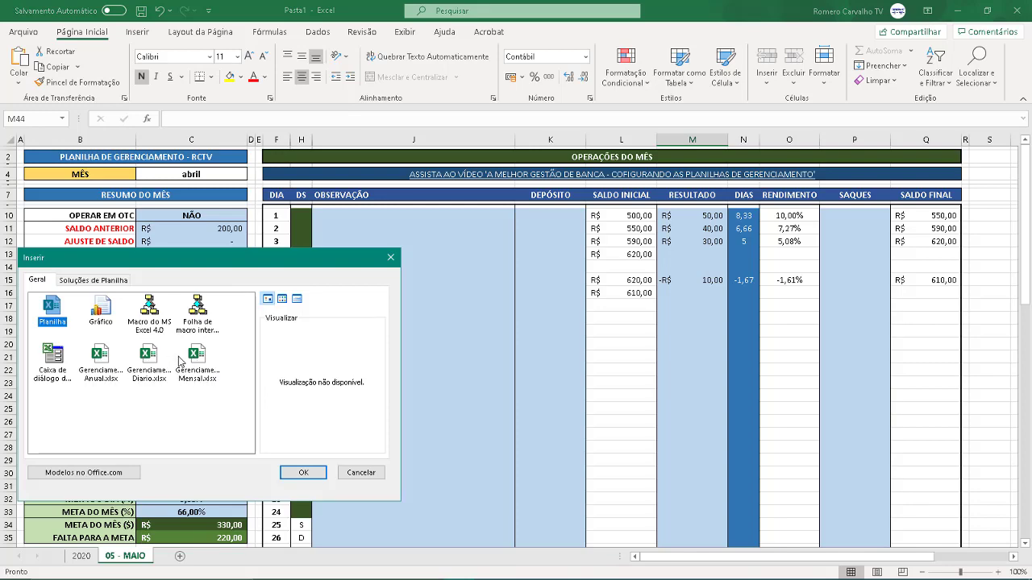
{"action": "left_click", "coordinate": [180, 356]}
{"action": "left_click", "coordinate": [201, 371]}
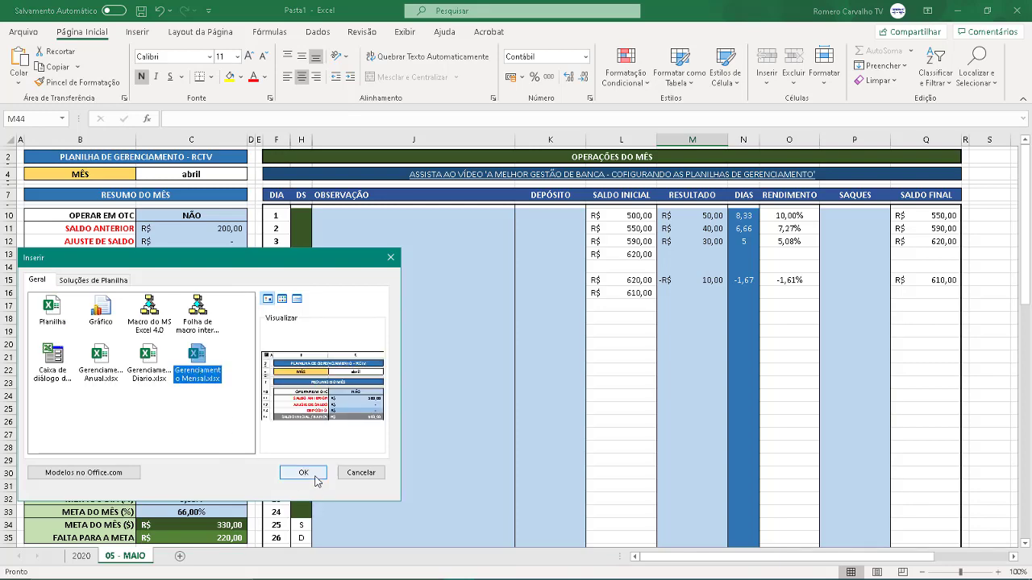
{"action": "left_click", "coordinate": [304, 474]}
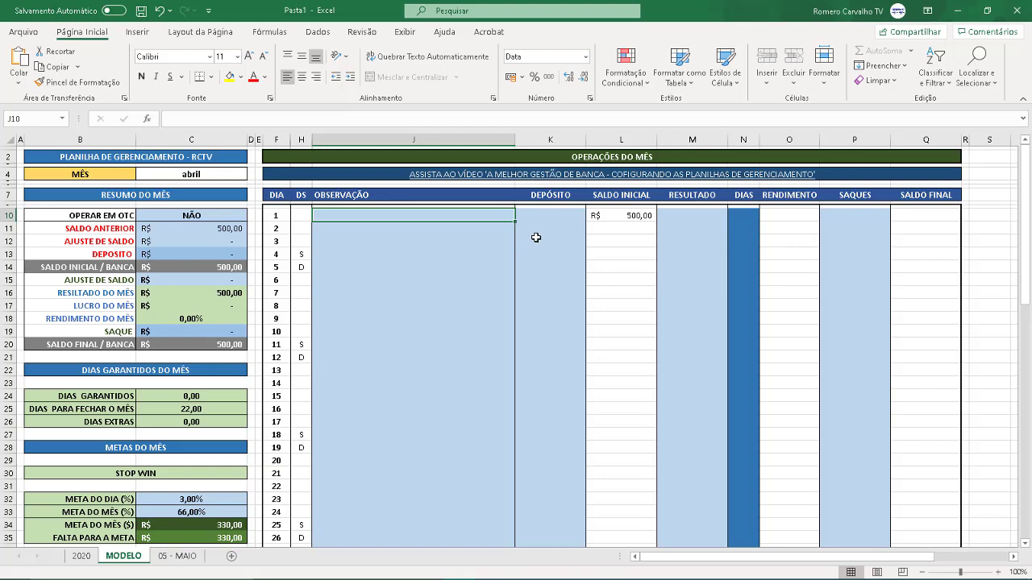
Step: Move the new MODELO sheet after 05 - MAIO and rename it 06 - JUNHO
{"action": "left_click_drag", "start_coordinate": [126, 563], "coordinate": [184, 569]}
{"action": "double_click", "coordinate": [181, 564]}
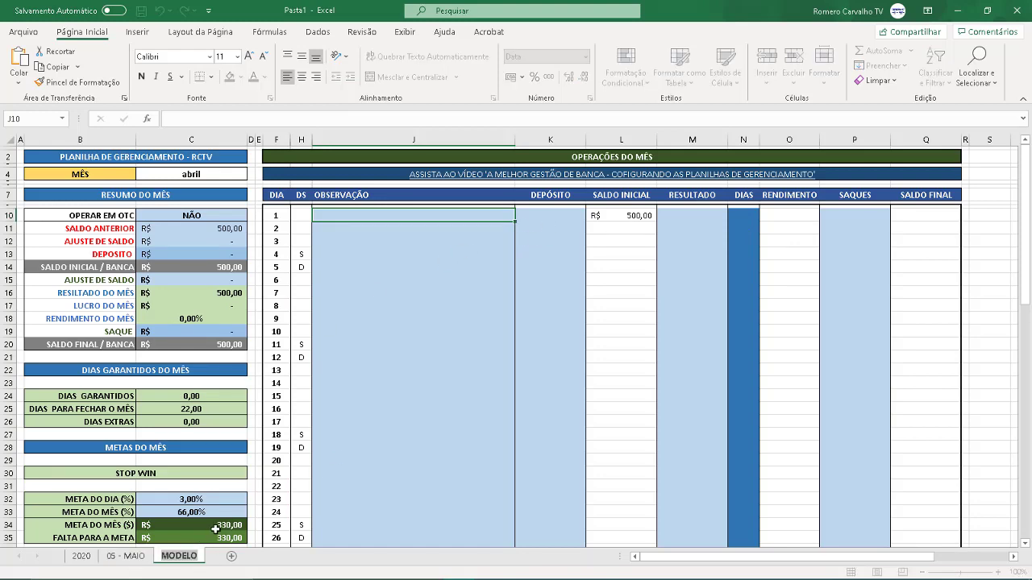
{"action": "type", "text": "06 - "}
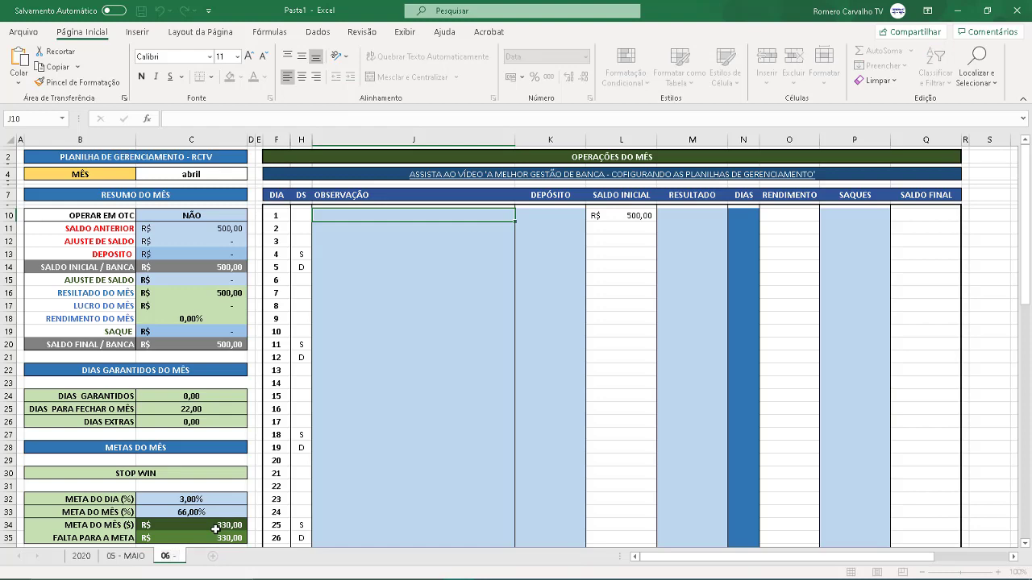
{"action": "type", "text": "Junho"}
{"action": "key", "text": "BackSpace"}
{"action": "key", "text": "BackSpace"}
{"action": "key", "text": "BackSpace"}
{"action": "key", "text": "BackSpace"}
{"action": "key", "text": "BackSpace"}
{"action": "type", "text": "JUNHO"}
{"action": "key", "text": "Return"}
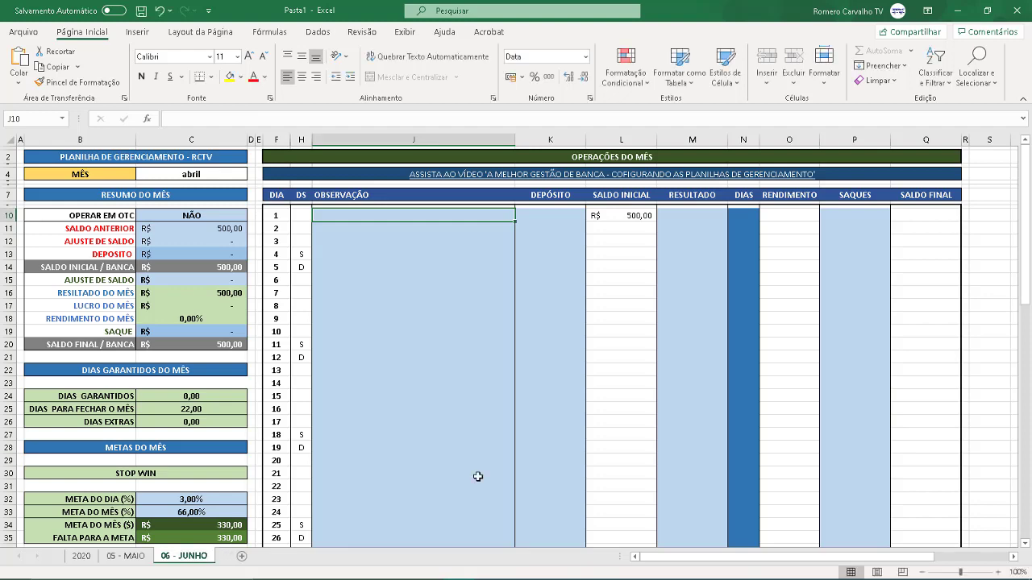
Step: Link the previous balance (SALDO ANTERIOR) of 06 - JUNHO to the final balance in cell C20 of 05 - MAIO
{"action": "left_click", "coordinate": [206, 228]}
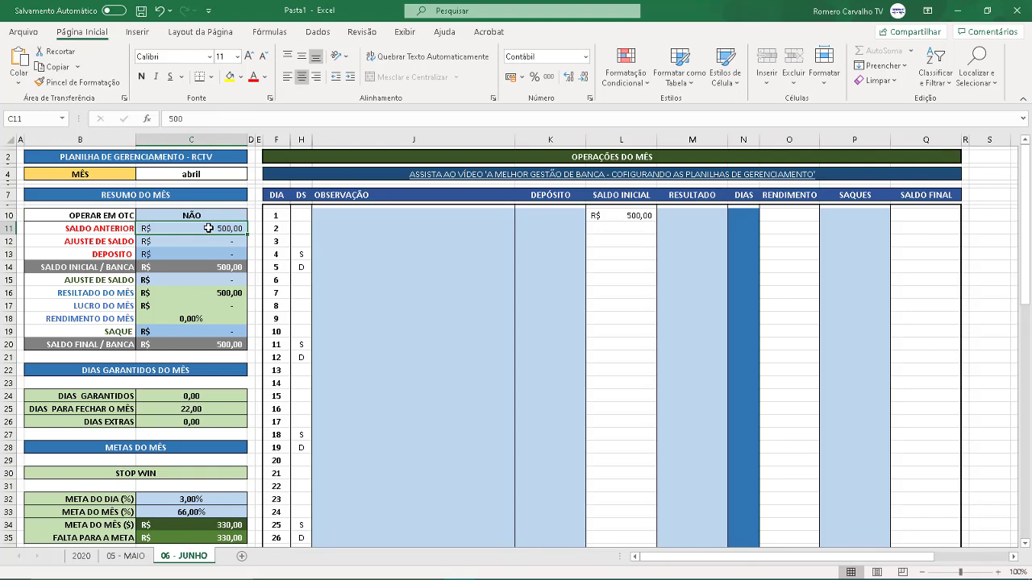
{"action": "type", "text": "+"}
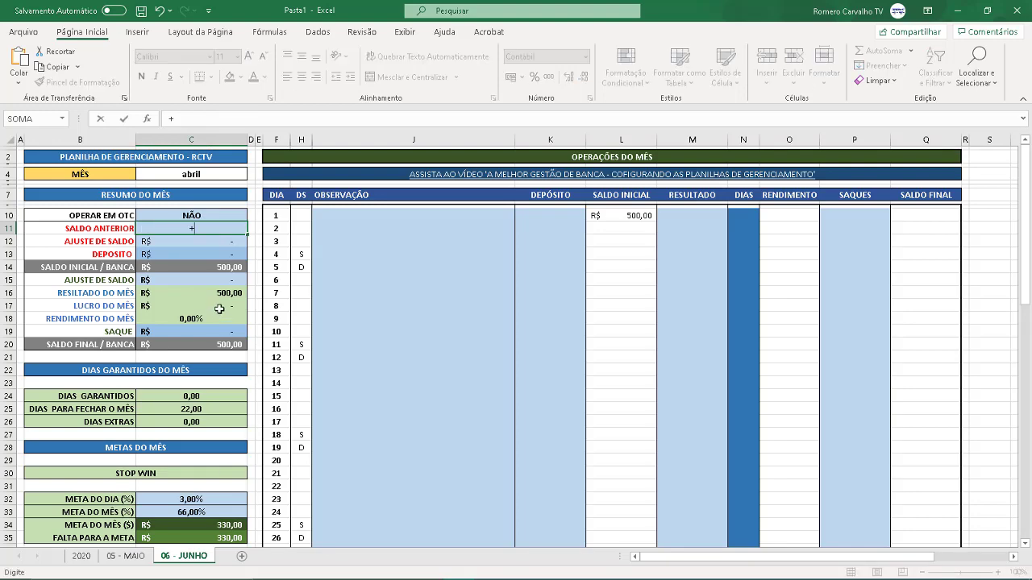
{"action": "left_click", "coordinate": [125, 556]}
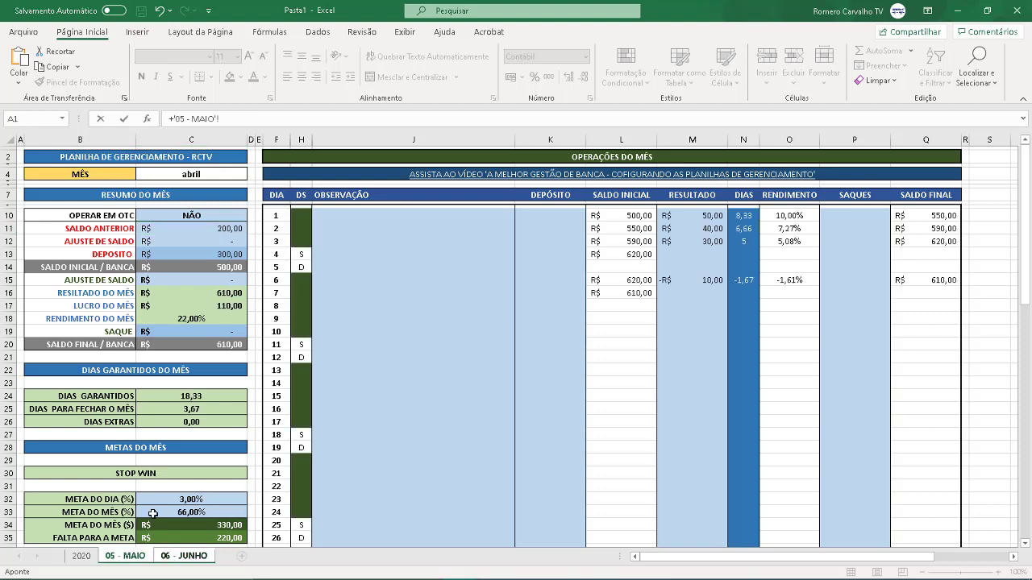
{"action": "left_click", "coordinate": [211, 343]}
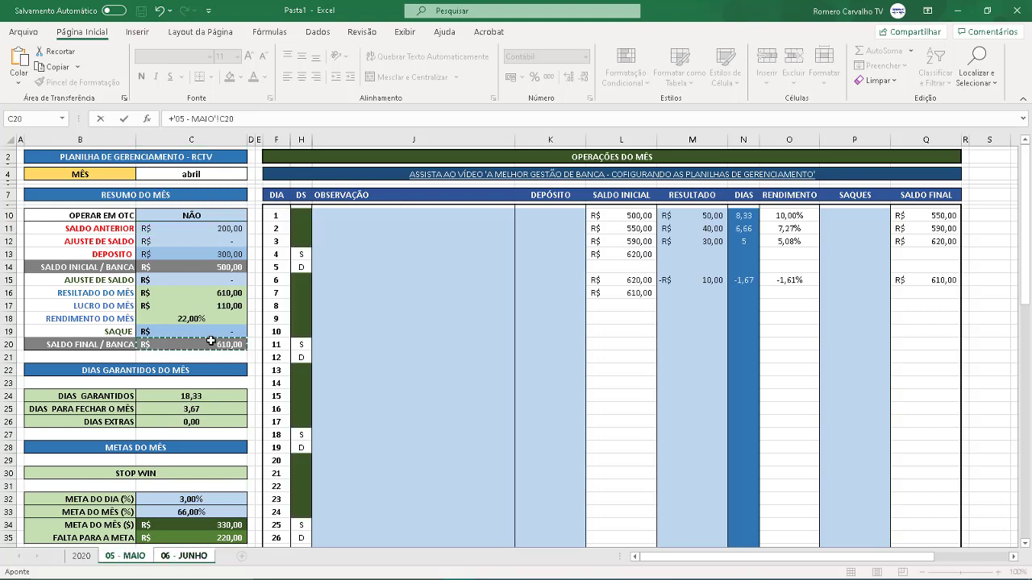
{"action": "key", "text": "Return"}
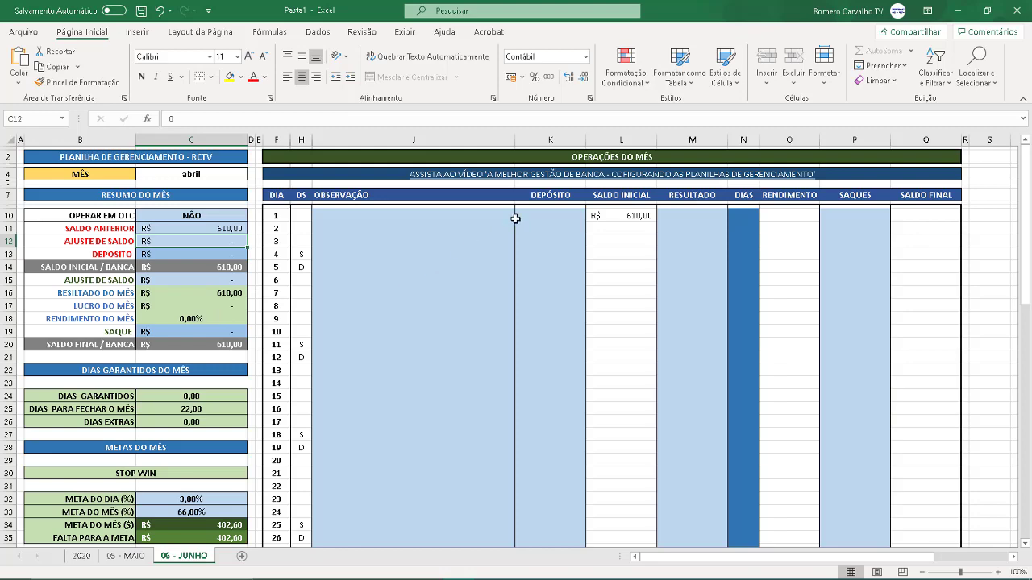
Step: Review the 2020, 05 - MAIO and 06 - JUNHO sheets, comparing the annual summary with the monthly balances
{"action": "left_click", "coordinate": [114, 558]}
{"action": "left_click", "coordinate": [82, 557]}
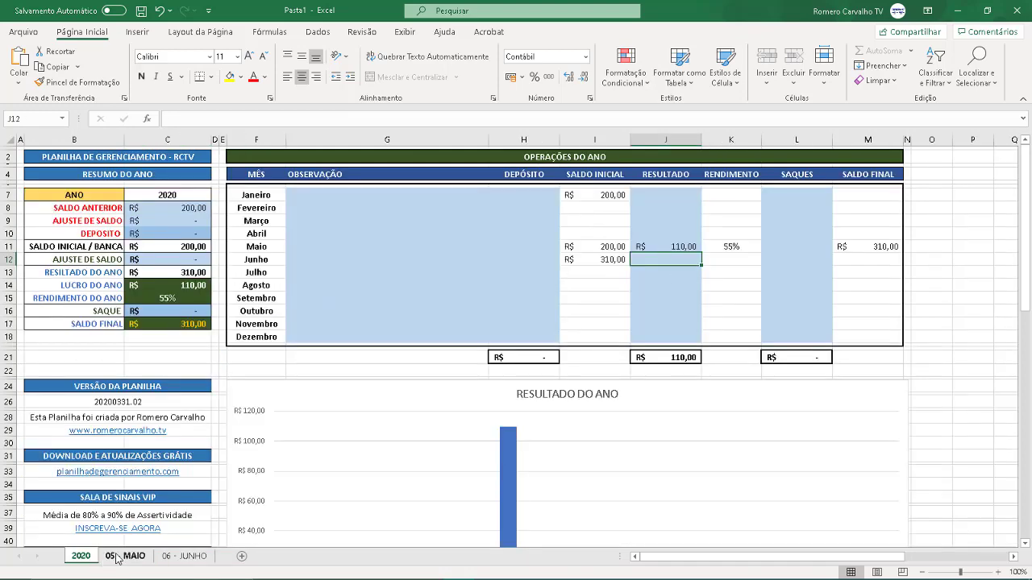
{"action": "left_click", "coordinate": [123, 556]}
{"action": "left_click", "coordinate": [171, 556]}
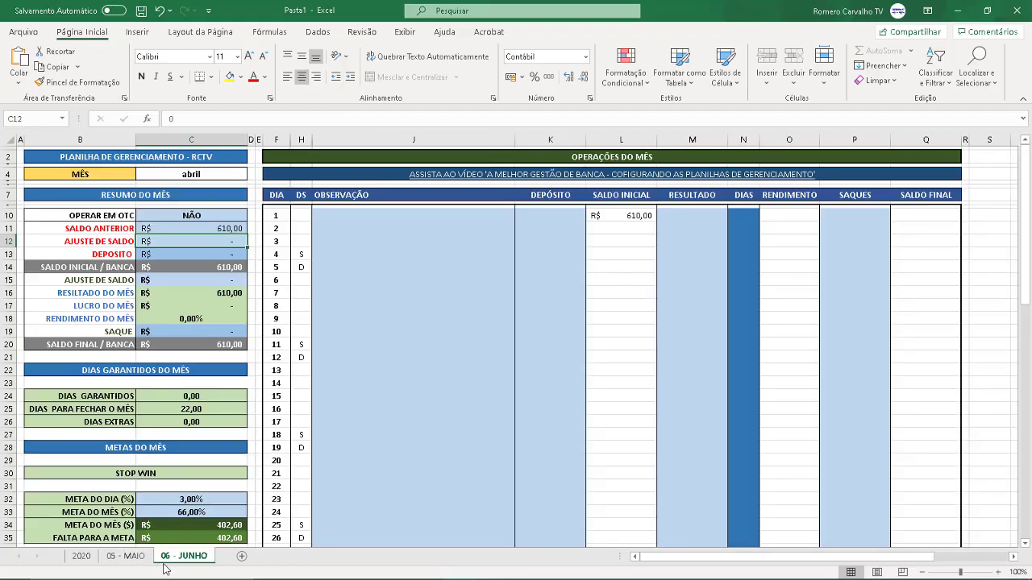
{"action": "left_click", "coordinate": [81, 557]}
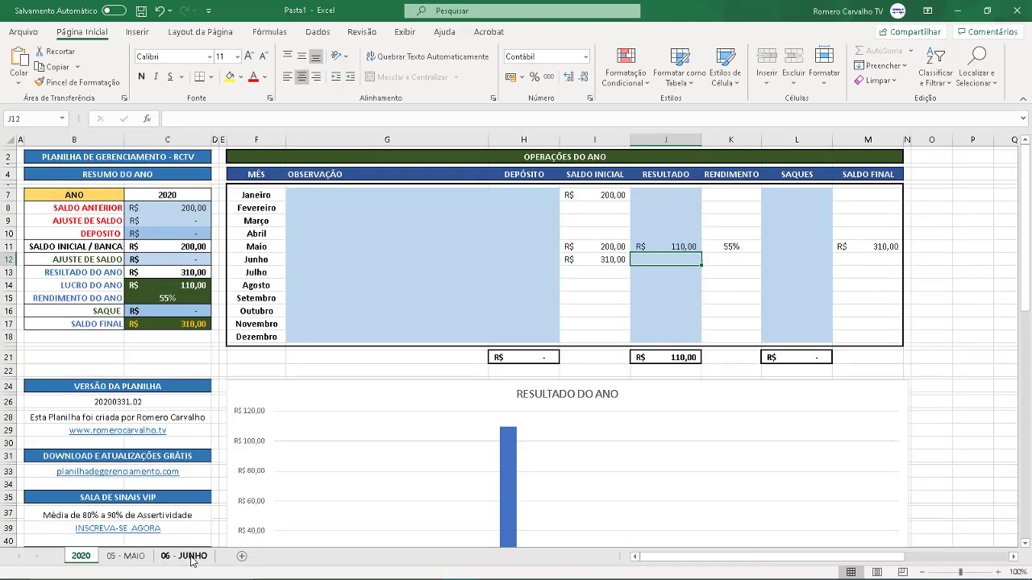
{"action": "left_click", "coordinate": [125, 556]}
{"action": "left_click", "coordinate": [179, 557]}
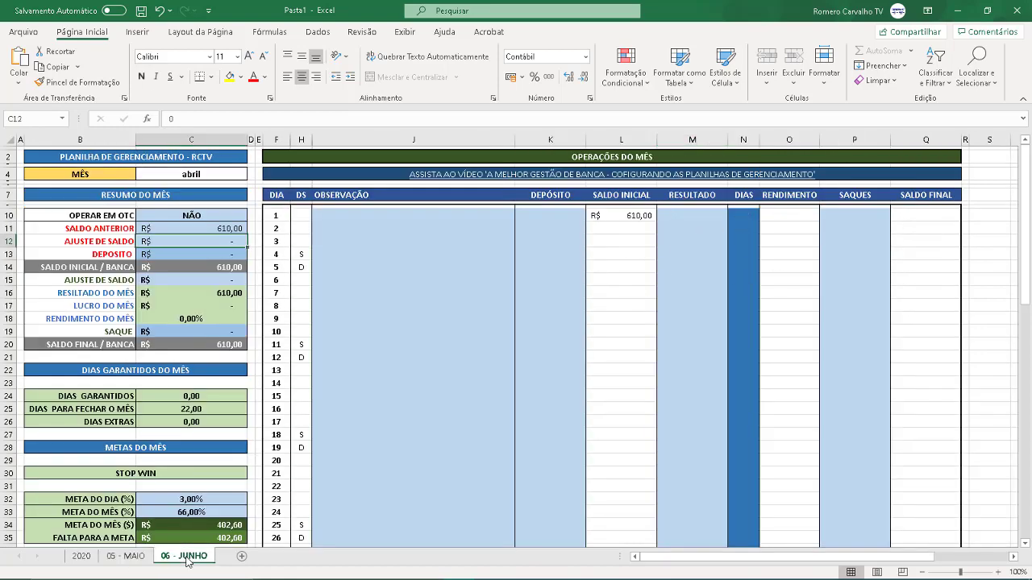